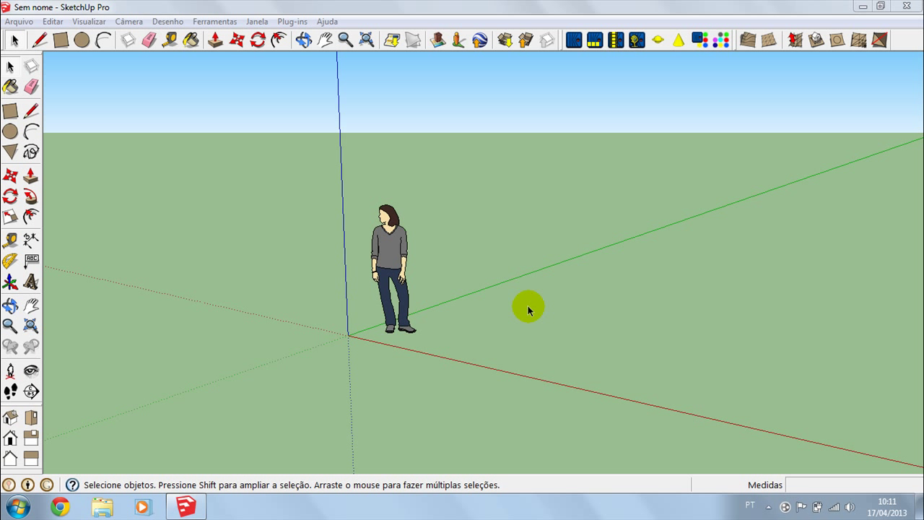
Delete the default human figure so only the axes remain
left_click(397, 261)
key("Delete")
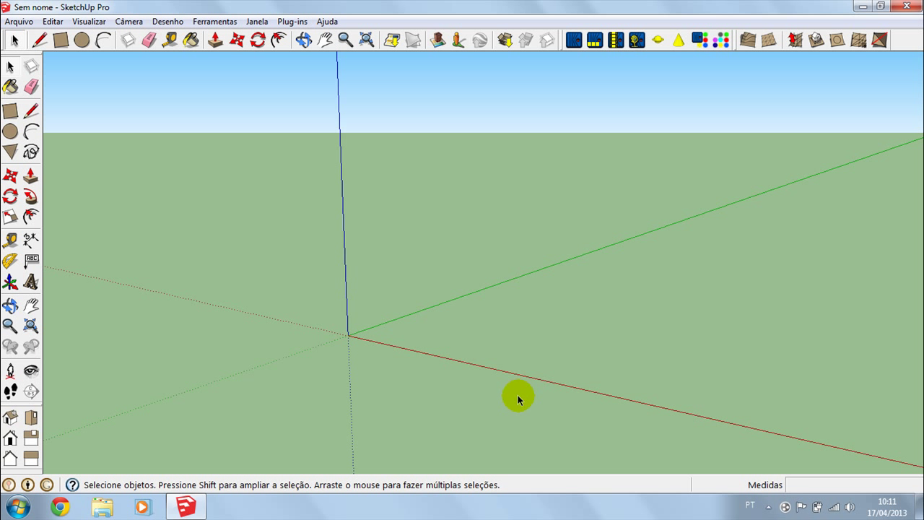
In Top view, draw a 4 × 5 m floor rectangle from the origin
left_click(31, 417)
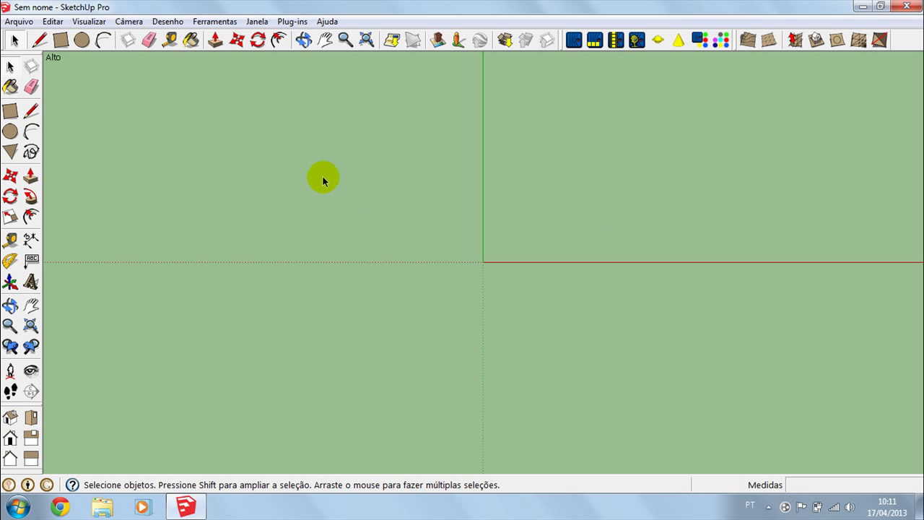
left_click(61, 39)
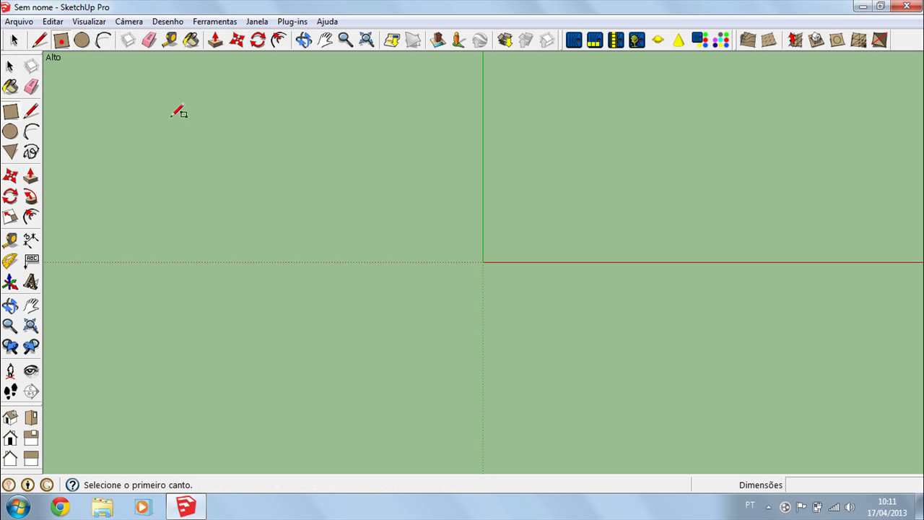
left_click(483, 262)
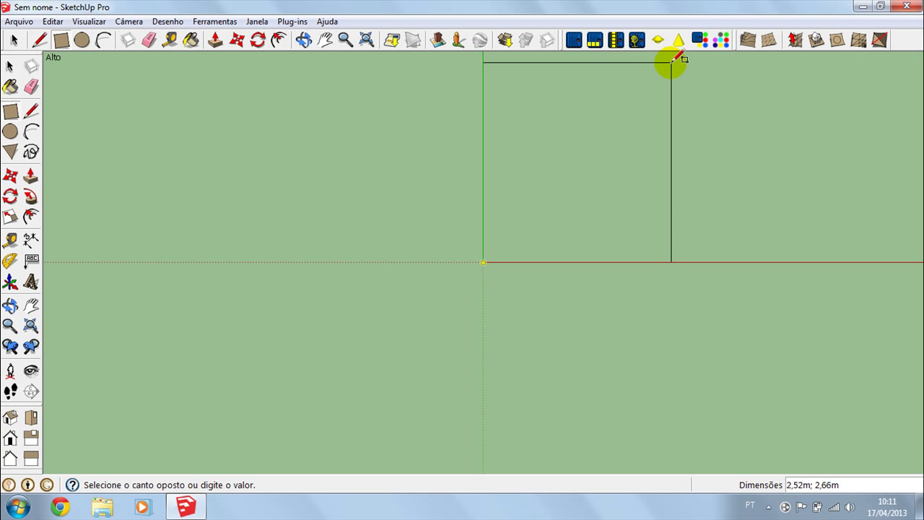
key("Return")
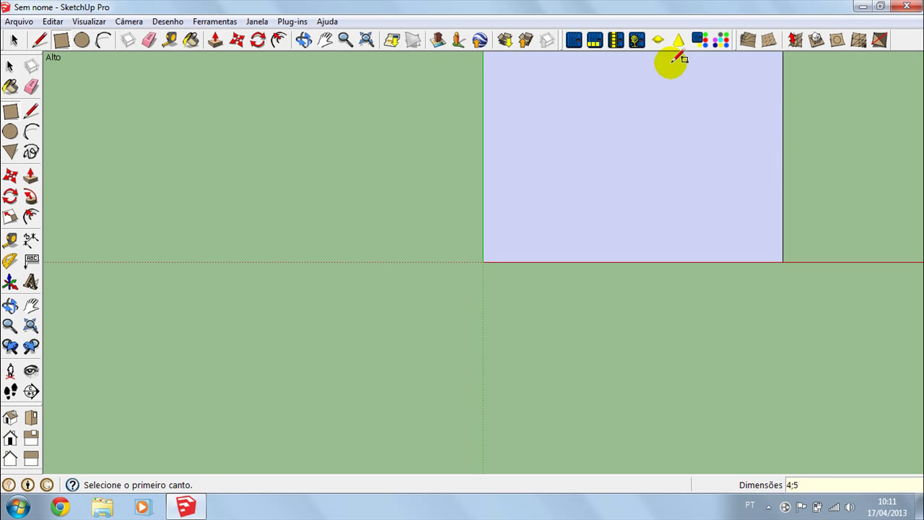
Extrude the rectangle 2.60 m upward into a solid box
left_click(304, 40)
left_click_drag(708, 293, 409, 237)
left_click(215, 39)
left_click_drag(417, 312, 419, 186)
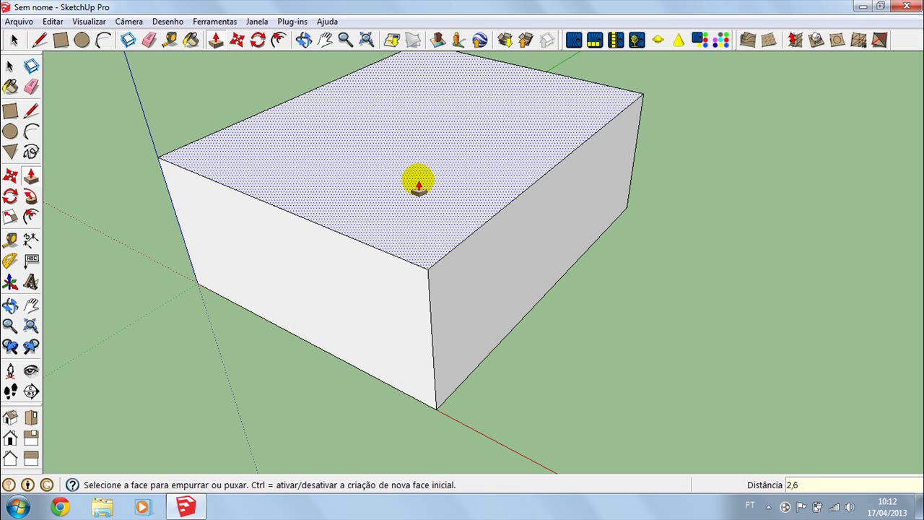
key("Return")
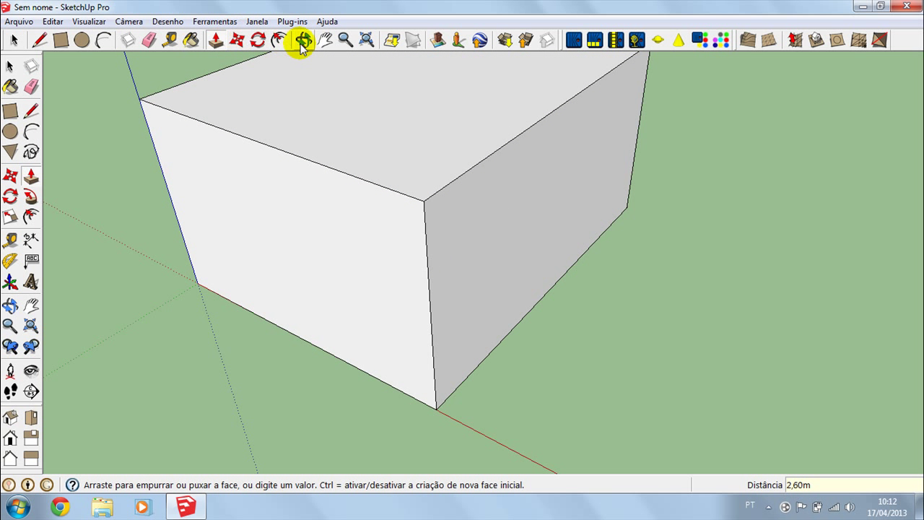
left_click(14, 40)
Delete the box's front face to open up the room
left_click(268, 221)
right_click(271, 215)
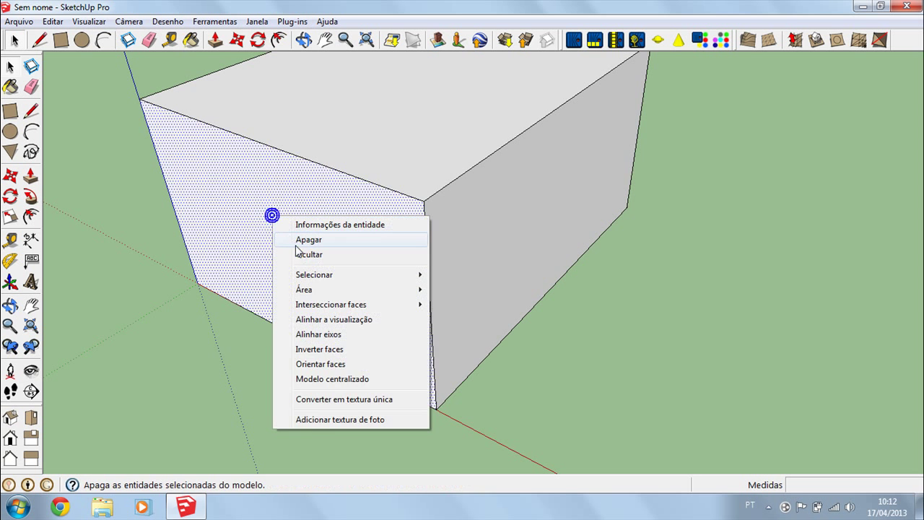
left_click(309, 240)
left_click(304, 39)
left_click_drag(413, 141, 485, 47)
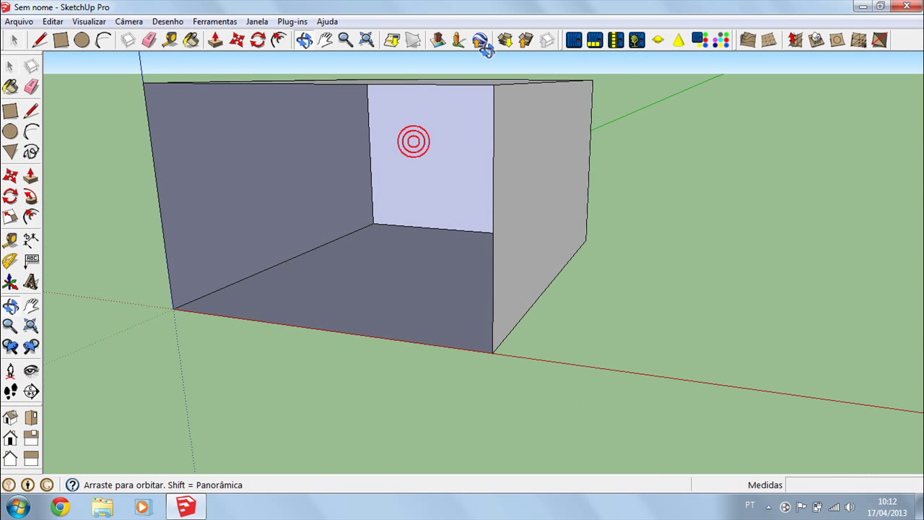
mouse_move(392, 196)
left_mouse_down()
mouse_move(512, 138)
mouse_move(526, 165)
mouse_move(475, 175)
mouse_move(499, 165)
left_mouse_up()
left_click(14, 40)
Reverse the faces of the left wall, back wall and floor
right_click(290, 189)
left_click(332, 325)
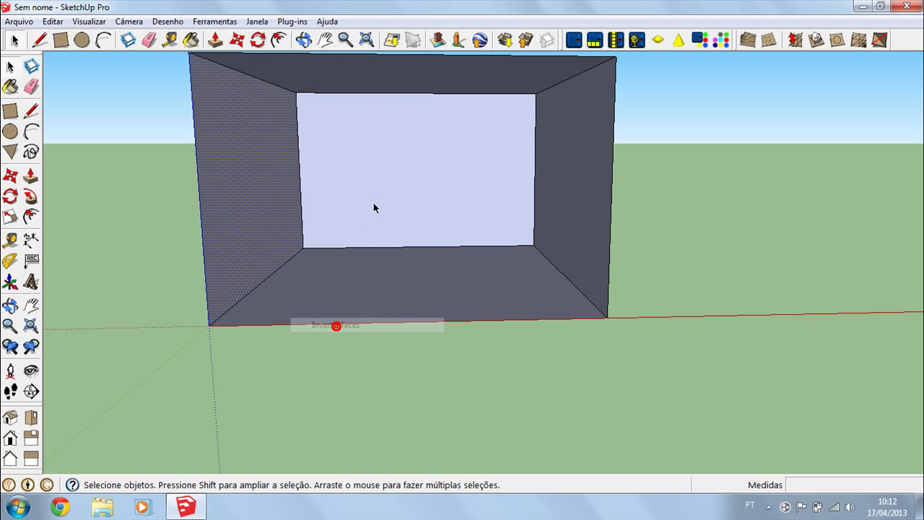
right_click(374, 208)
left_click(409, 337)
right_click(394, 282)
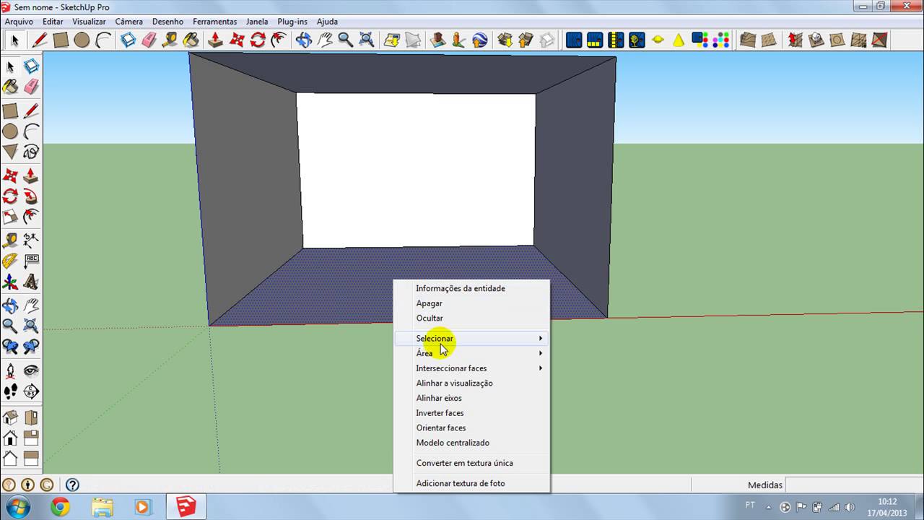
left_click(453, 413)
Reverse the right wall and ceiling faces, then orbit to view the interior
right_click(586, 177)
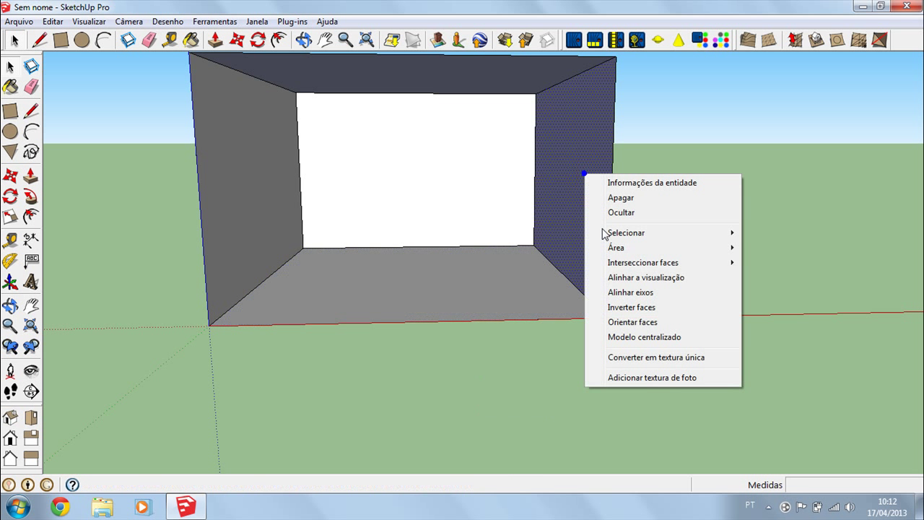
left_click(624, 309)
right_click(467, 82)
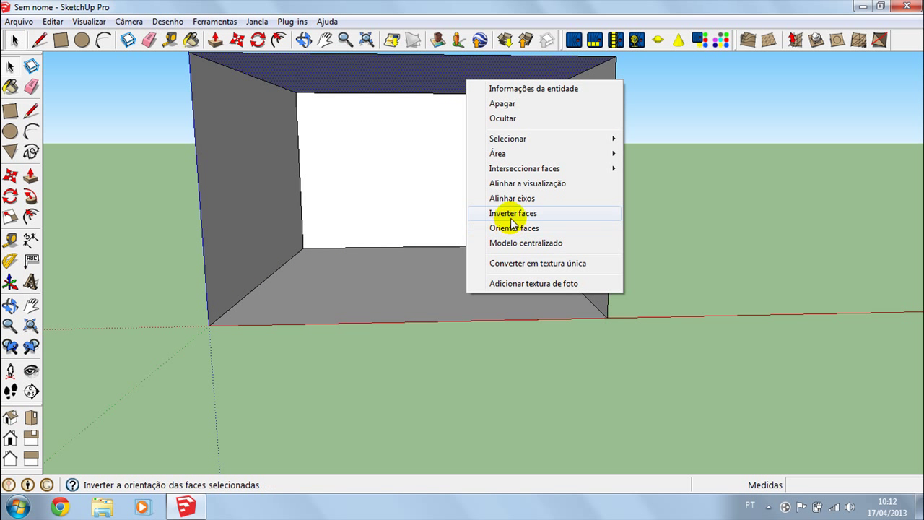
left_click(511, 213)
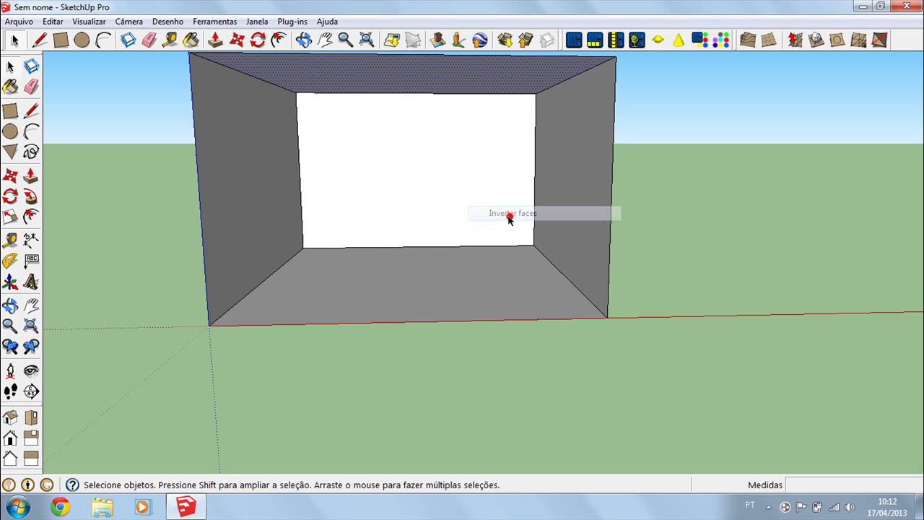
left_click(303, 40)
left_click_drag(328, 78, 441, 224)
left_click_drag(482, 261, 454, 265)
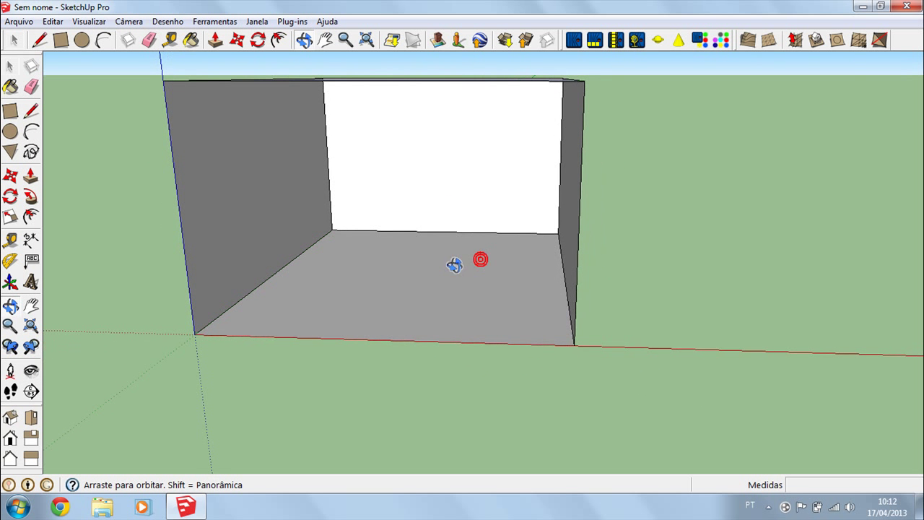
left_click(257, 21)
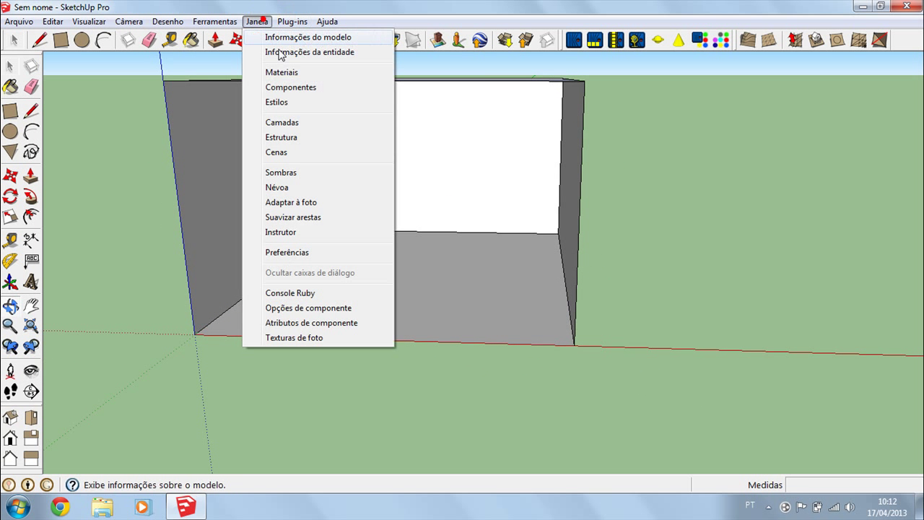
Search the component library for 'tv' and download the TV LCD LG Scarlet
left_click(291, 89)
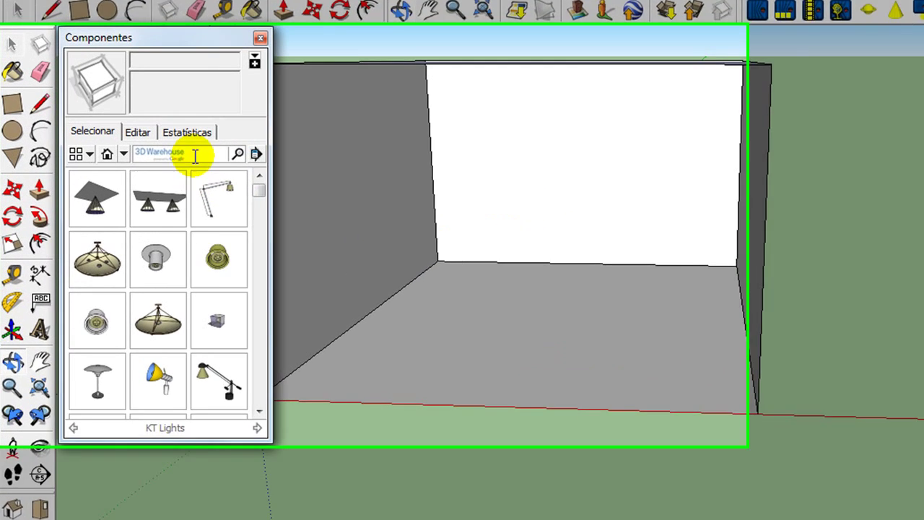
left_click(146, 148)
type("tv")
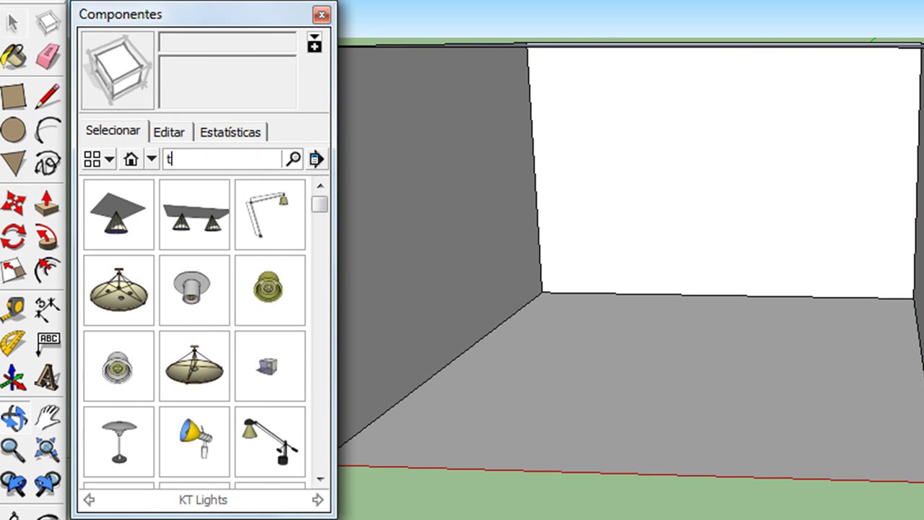
key("Return")
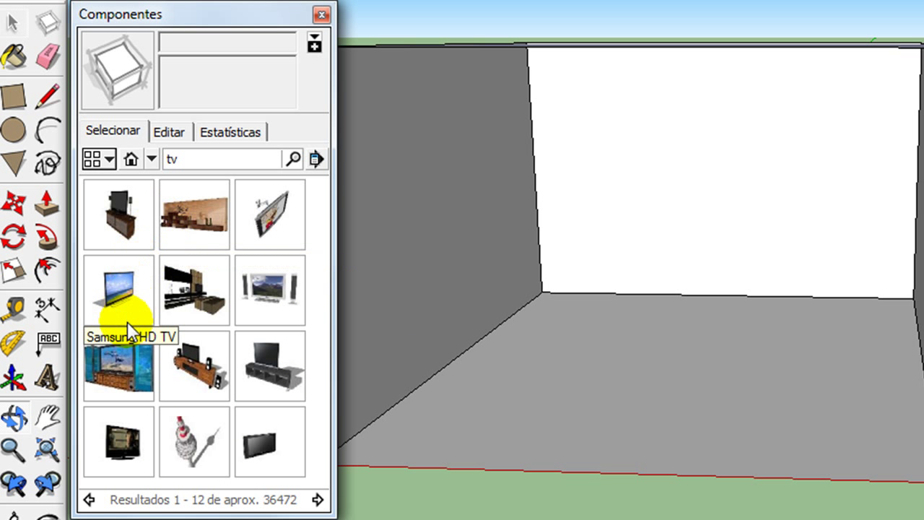
left_click(118, 432)
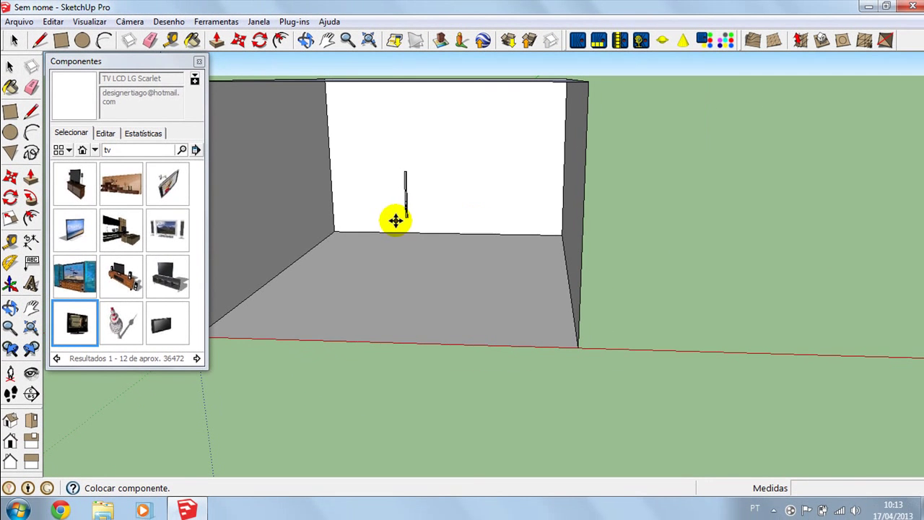
Place the TV LCD LG Scarlet on the room floor
left_click(383, 231)
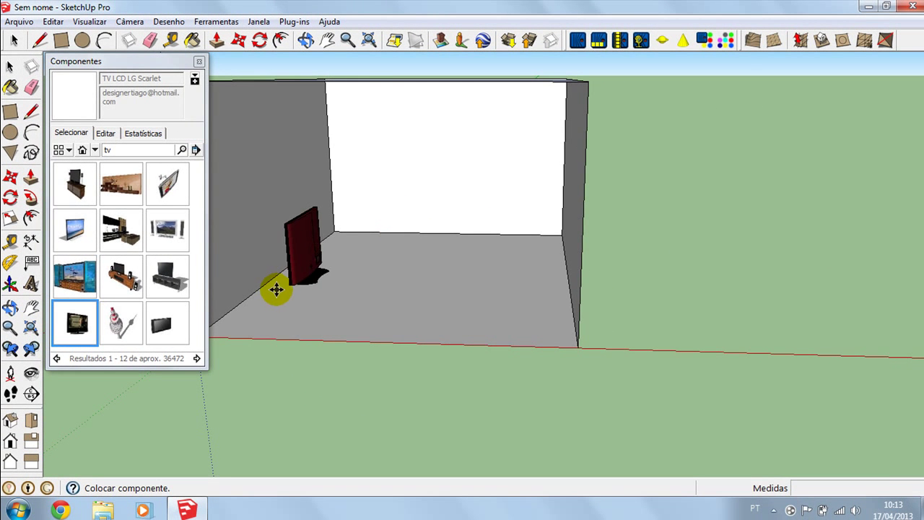
left_click(306, 314)
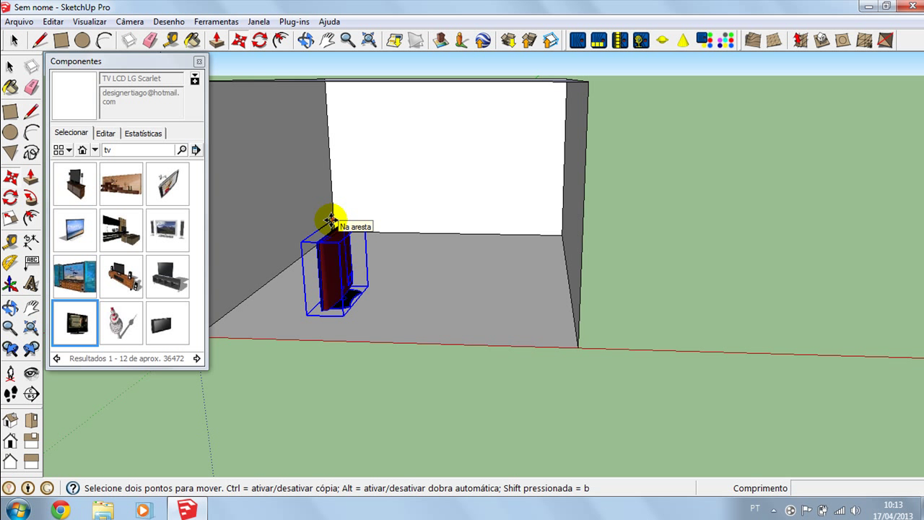
left_click(305, 40)
left_click_drag(392, 312, 518, 348)
scroll(384, 271, "up", 5)
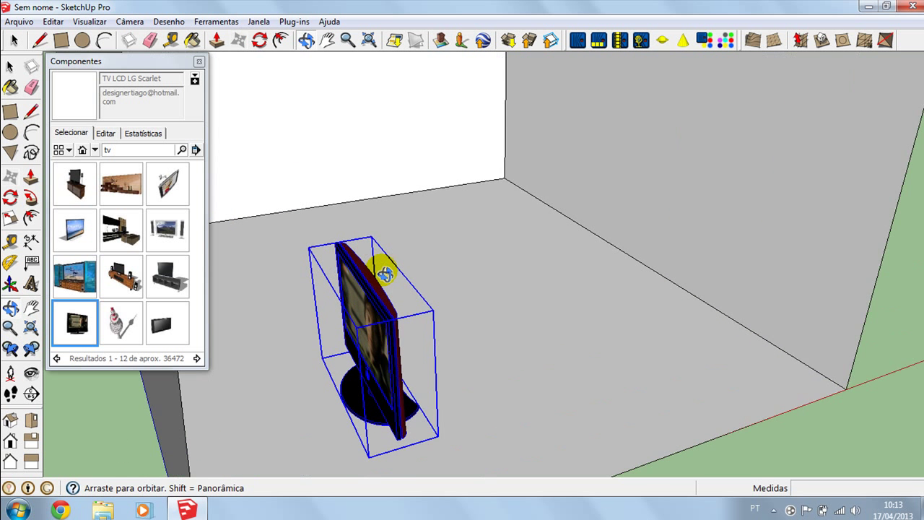
Rotate the TV 90 degrees and orbit to see it from the front
left_click(238, 40)
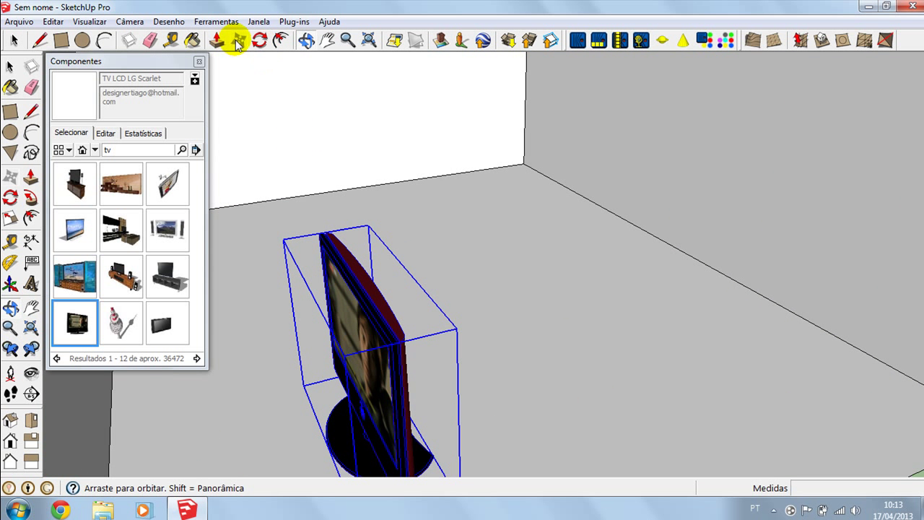
left_click(330, 236)
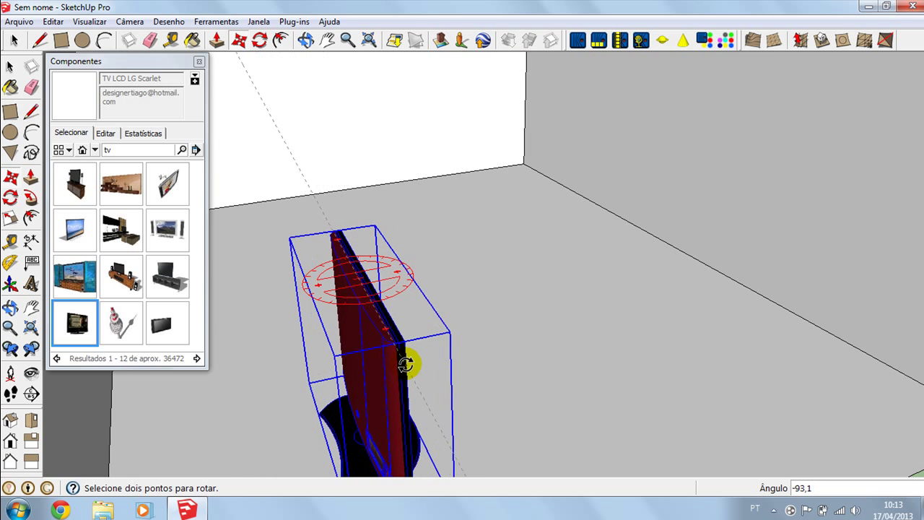
left_click(424, 372)
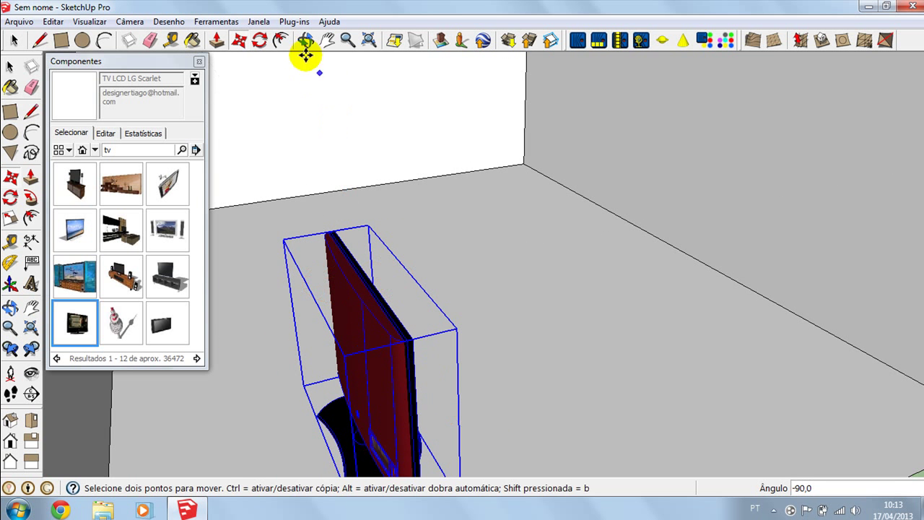
left_click(306, 40)
left_click_drag(505, 246, 726, 284)
left_click_drag(582, 275, 686, 336)
left_click(60, 41)
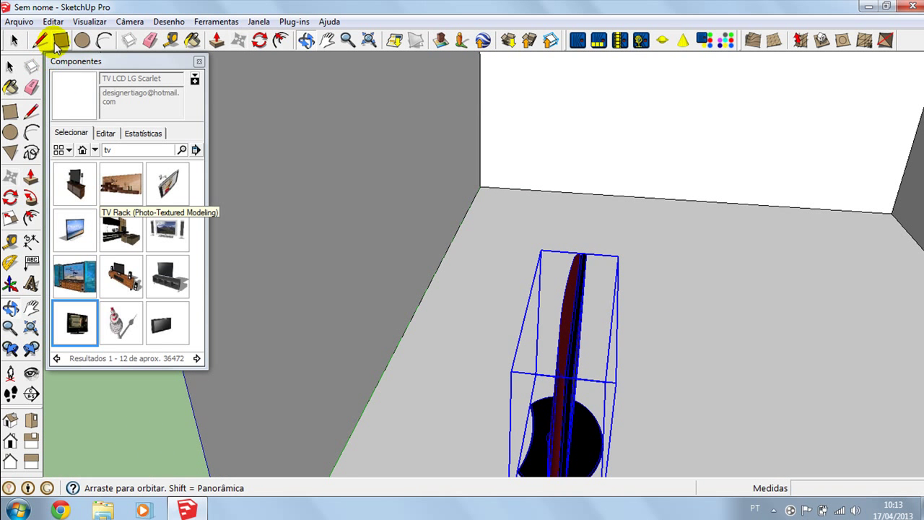
Draw a 2.04 × 0.65 m floor rectangle and paint it Madeira_cerejeira_original
left_click(448, 251)
left_click(476, 417)
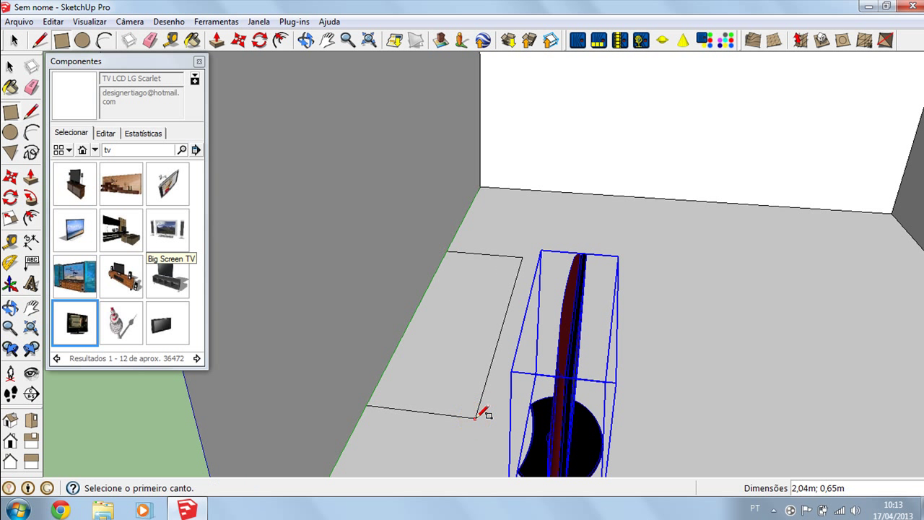
left_click(192, 42)
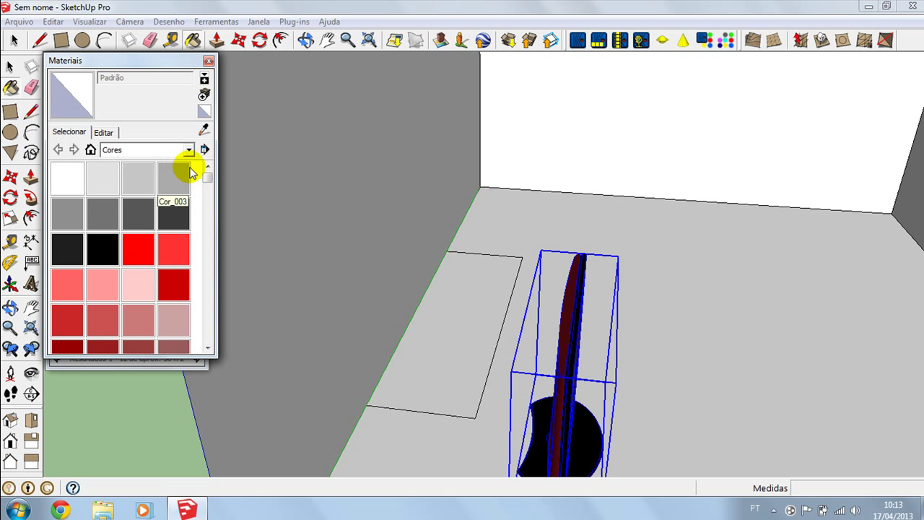
left_click(190, 149)
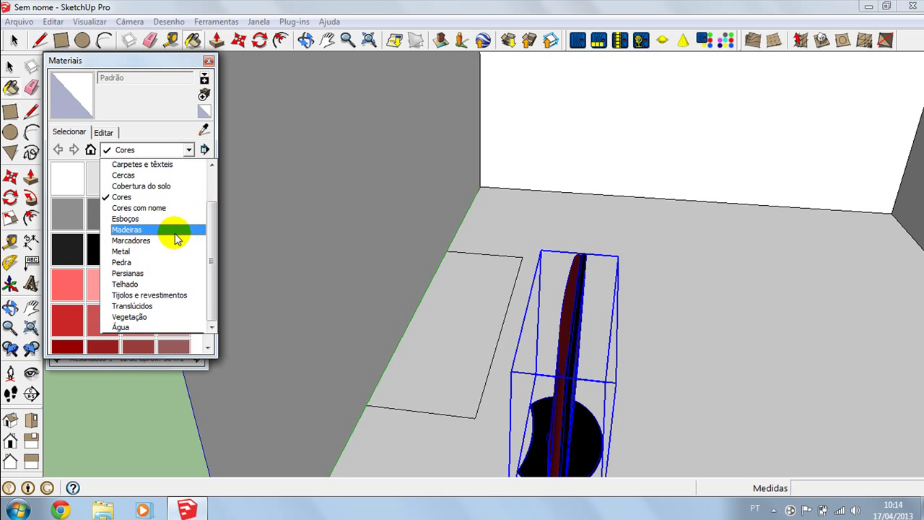
left_click(174, 231)
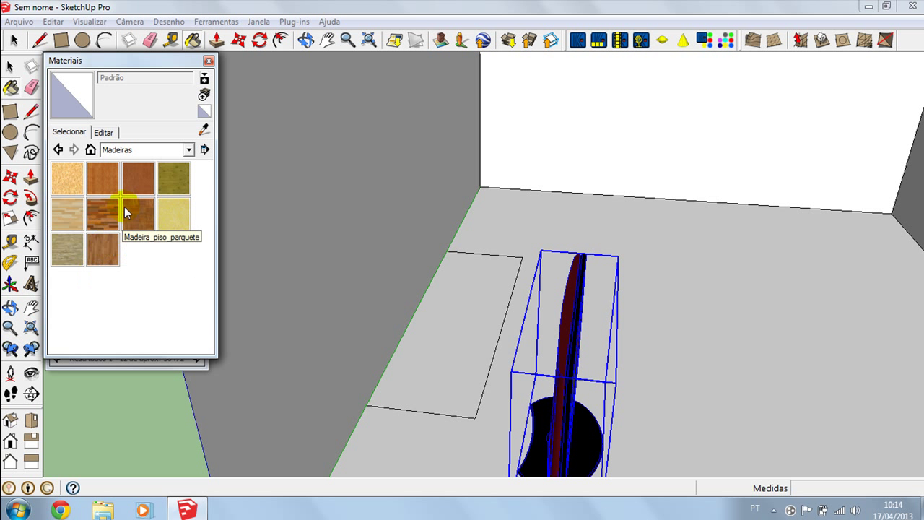
left_click(136, 181)
left_click(449, 340)
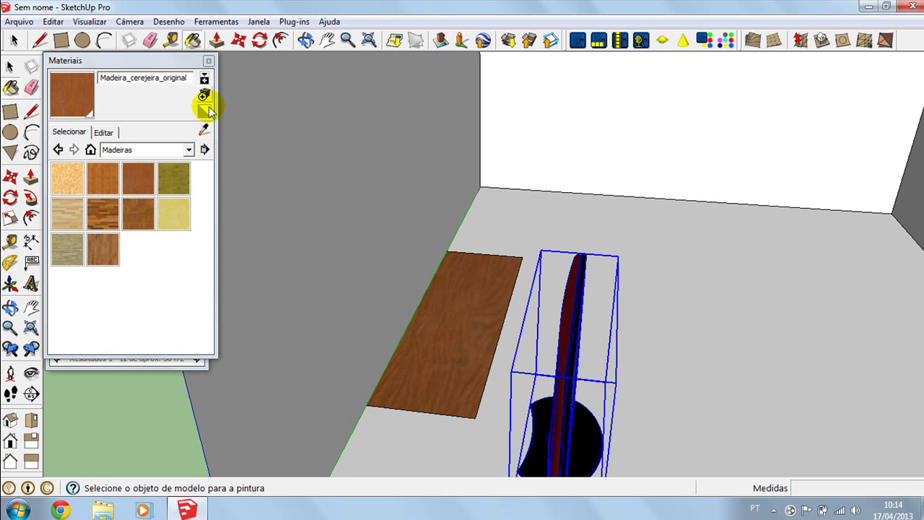
left_click(209, 60)
Push/Pull the cherry-wood rectangle up 1 m into a cabinet
left_click(218, 41)
left_click_drag(439, 330, 446, 262)
type("1")
key("Return")
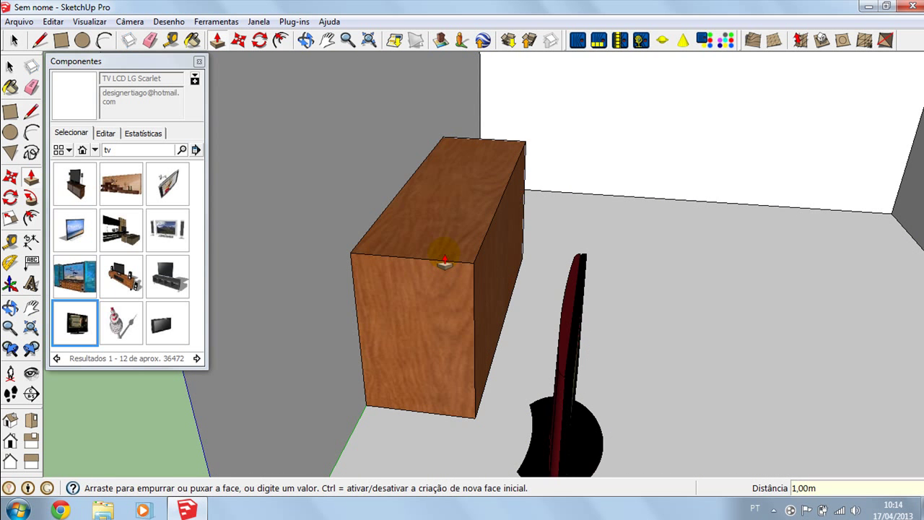
Orbit around the room to bring the TV and cabinet into view
left_click(306, 41)
left_click_drag(406, 145, 330, 149)
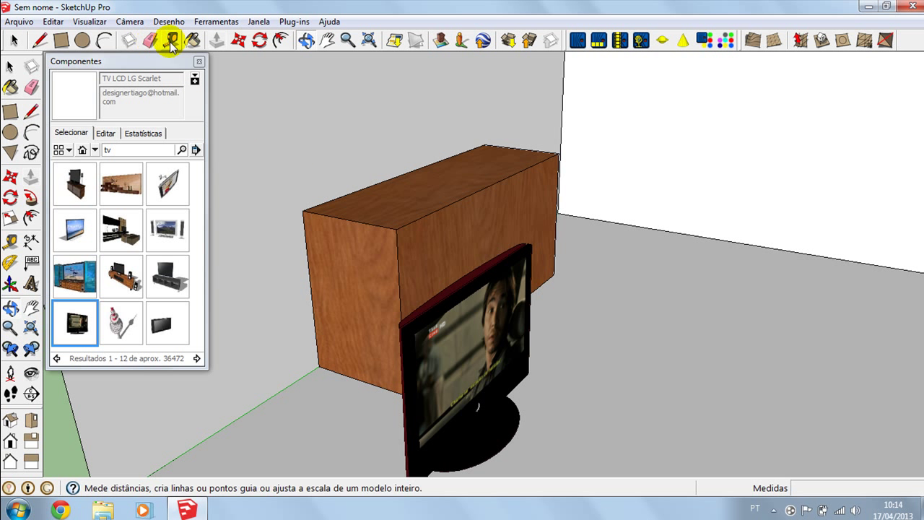
left_click(240, 41)
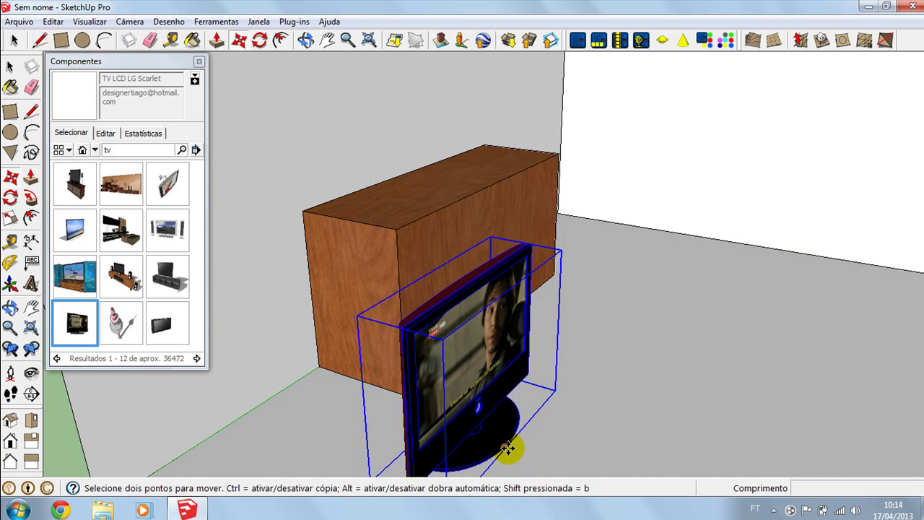
left_click(506, 448)
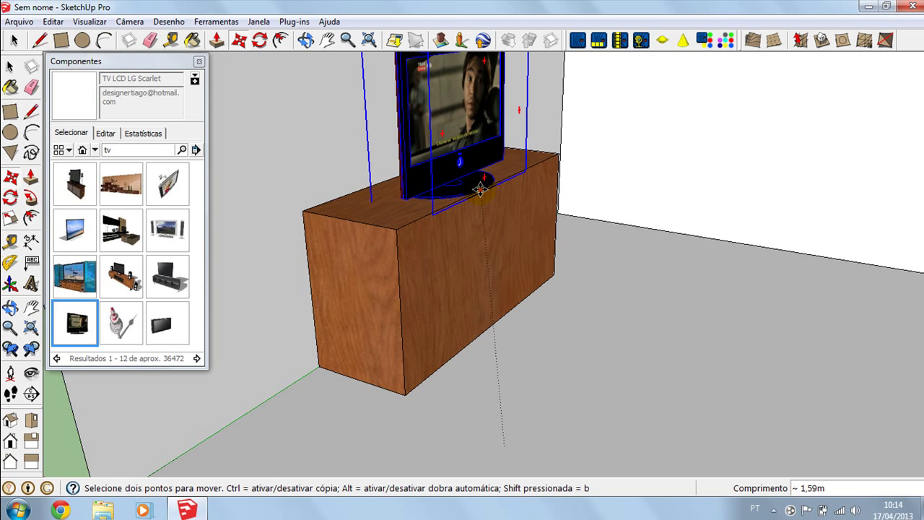
key("Escape")
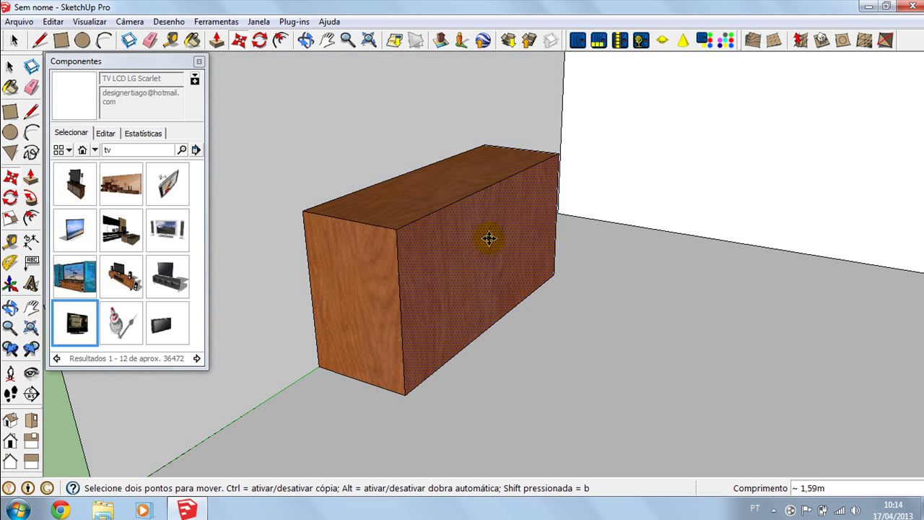
left_click(305, 40)
left_click_drag(361, 188, 517, 189)
key("m")
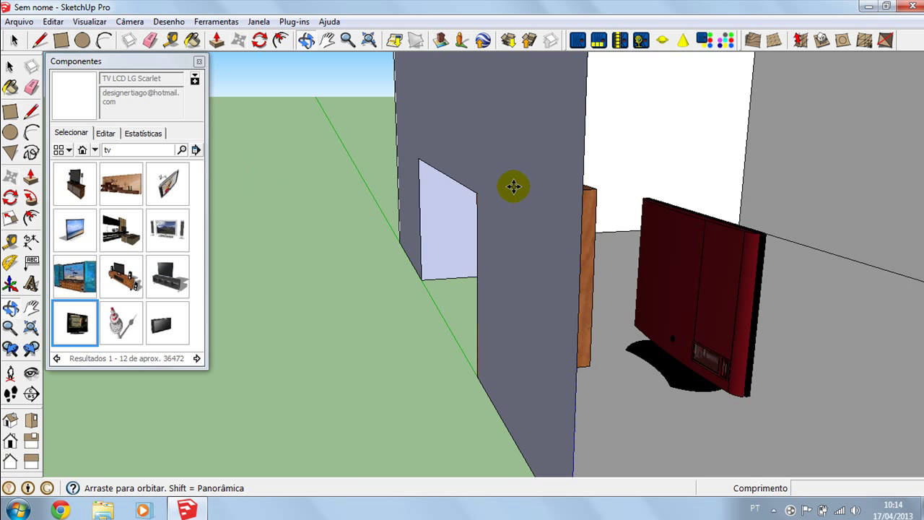
left_click_drag(583, 224, 302, 134)
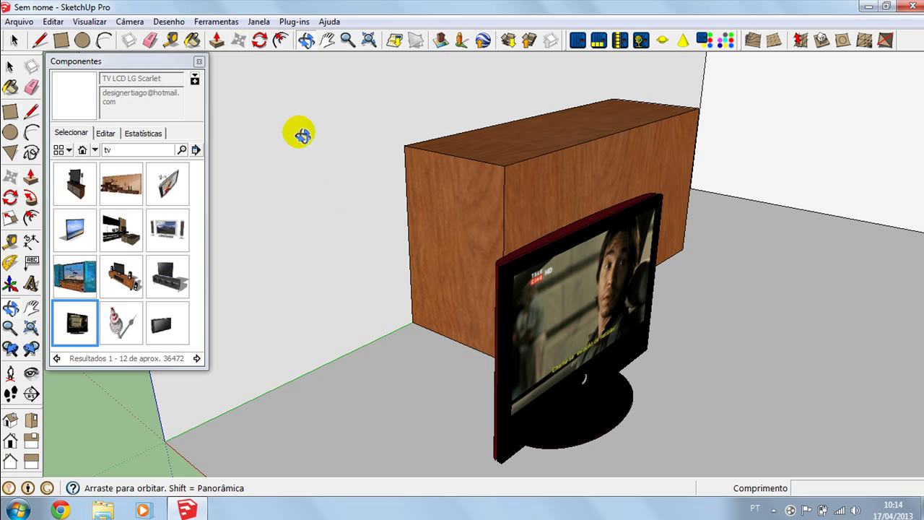
Move the TV onto the cabinet's top and check it from the front
left_click(238, 43)
left_click_drag(619, 425, 598, 133)
left_click(306, 40)
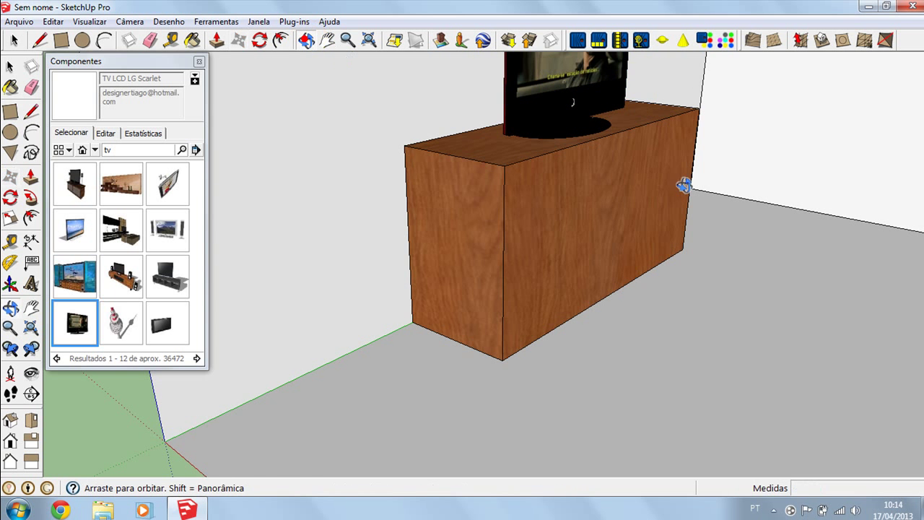
left_click_drag(659, 143, 681, 272)
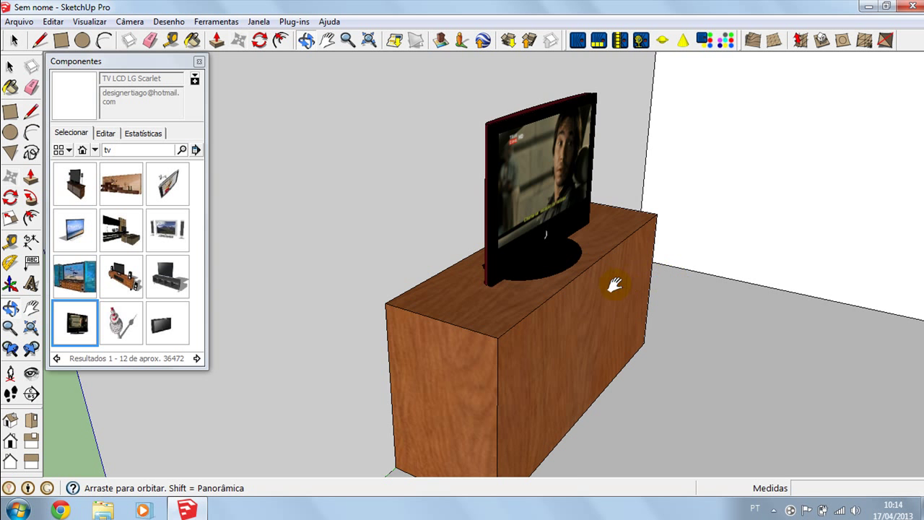
scroll(619, 288, "down", 5)
mouse_move(635, 315)
left_mouse_down()
mouse_move(484, 310)
mouse_move(606, 281)
mouse_move(726, 274)
mouse_move(611, 288)
left_mouse_up()
Paint the left, back and right walls light green with Cor_F04
left_click(194, 41)
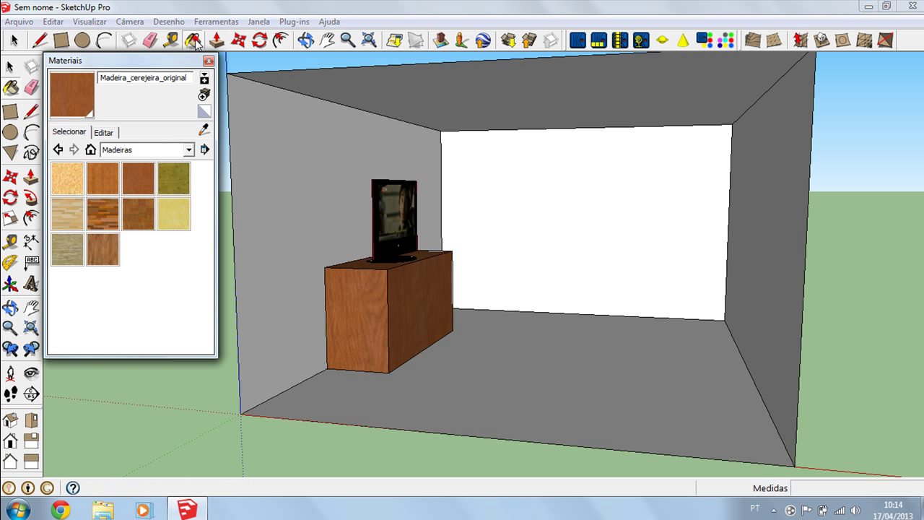
left_click(189, 149)
left_click(195, 197)
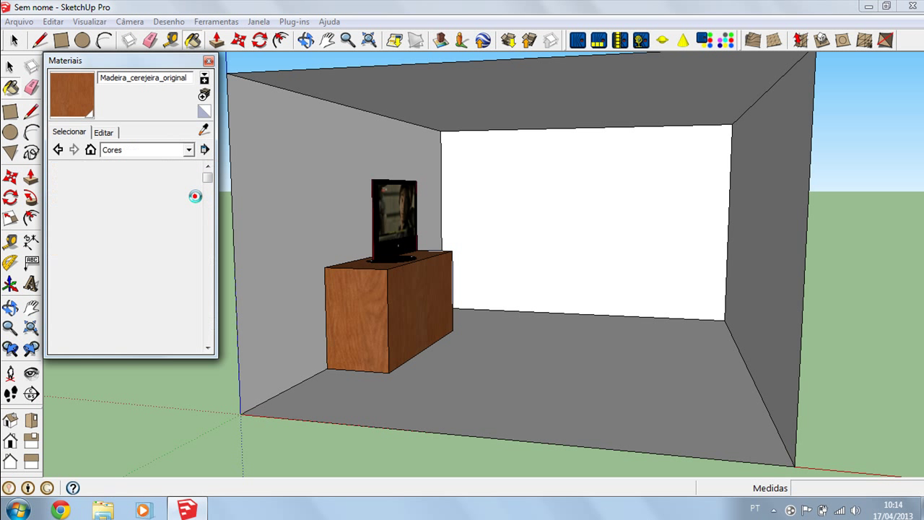
left_click(208, 349)
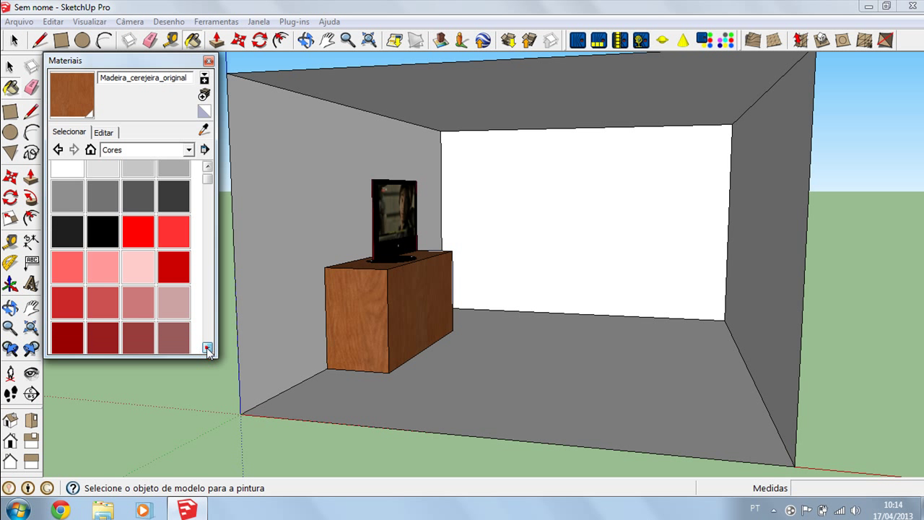
left_click(208, 349)
left_click(208, 349)
left_click(208, 349)
left_click(208, 348)
left_click(208, 348)
left_click(207, 349)
left_click(208, 349)
left_click(208, 349)
left_click(208, 349)
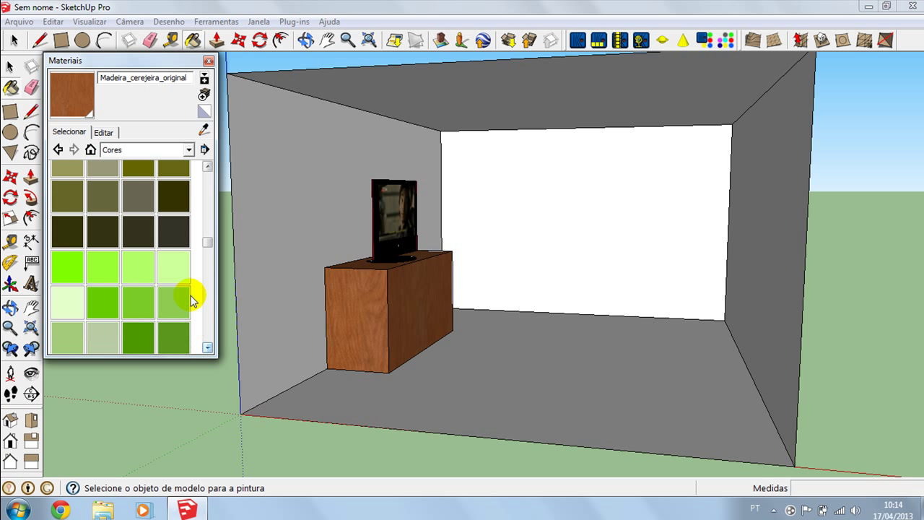
left_click(175, 266)
left_click(327, 182)
left_click(557, 205)
left_click(784, 217)
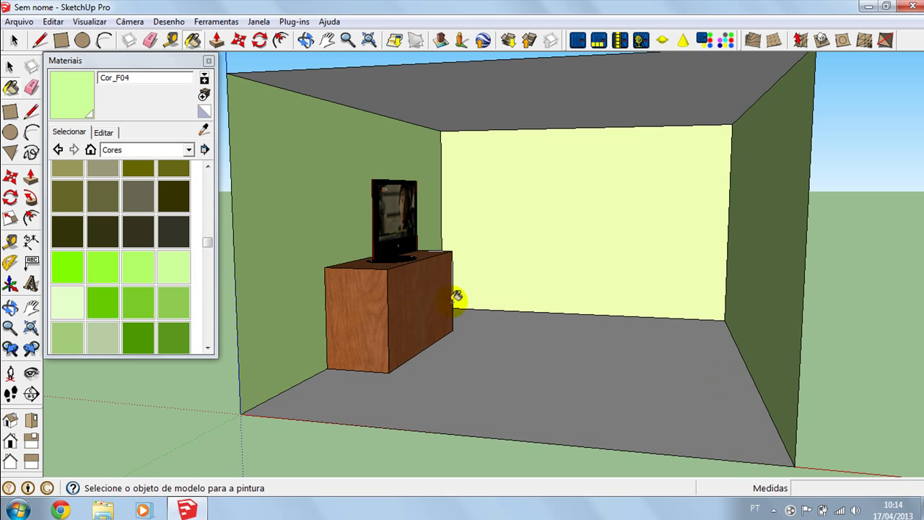
Cover the floor with Azulejo_de_cerâmica_natural ceramic tile
left_click_drag(208, 243, 217, 158)
left_click(189, 149)
scroll(208, 209, "up", 2)
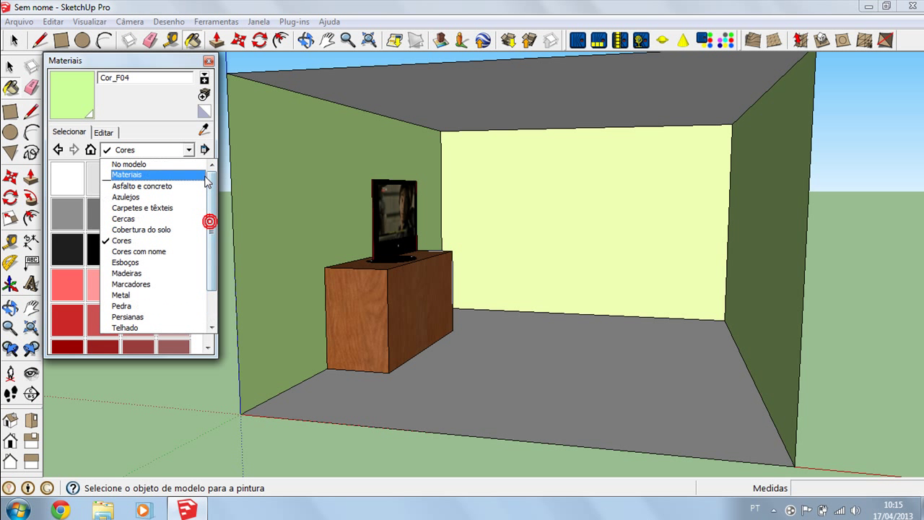
left_click(195, 199)
left_click(70, 215)
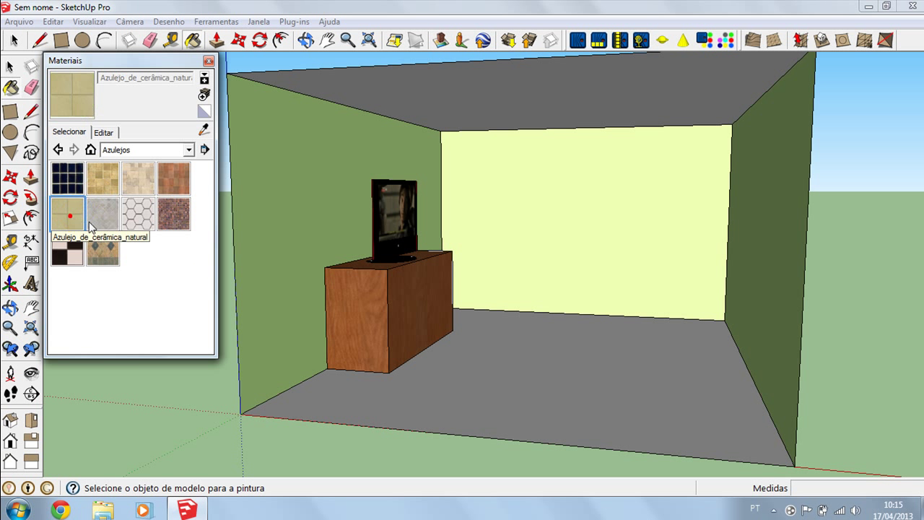
left_click(692, 423)
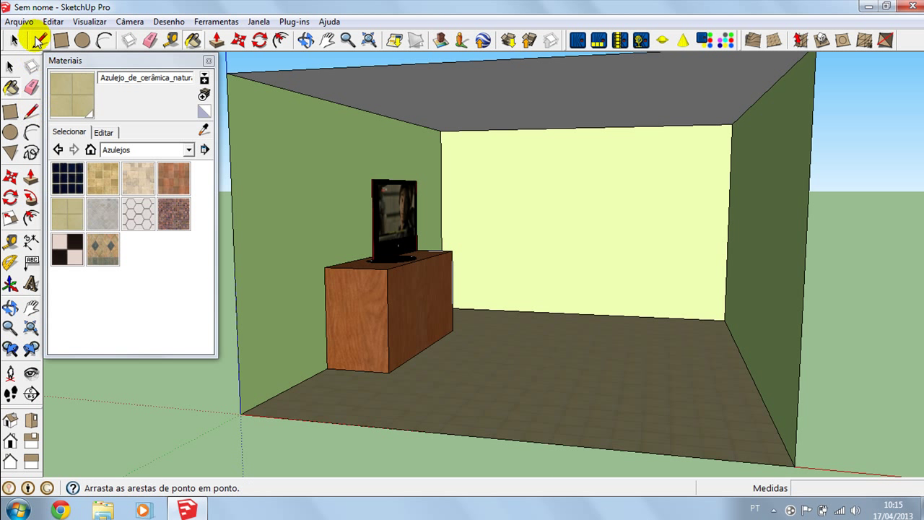
Draw a rectangle across the room opening, delete that face, and close Materials
left_click(61, 40)
left_click(227, 73)
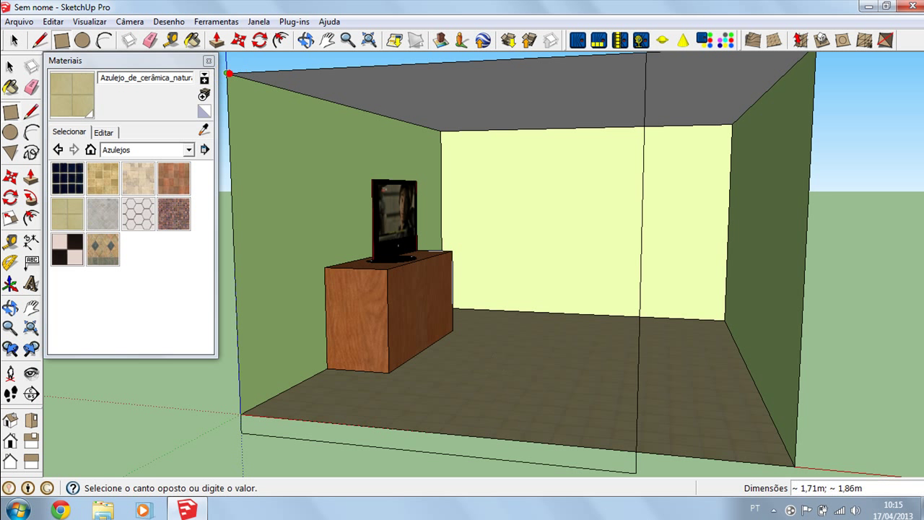
left_click(796, 466)
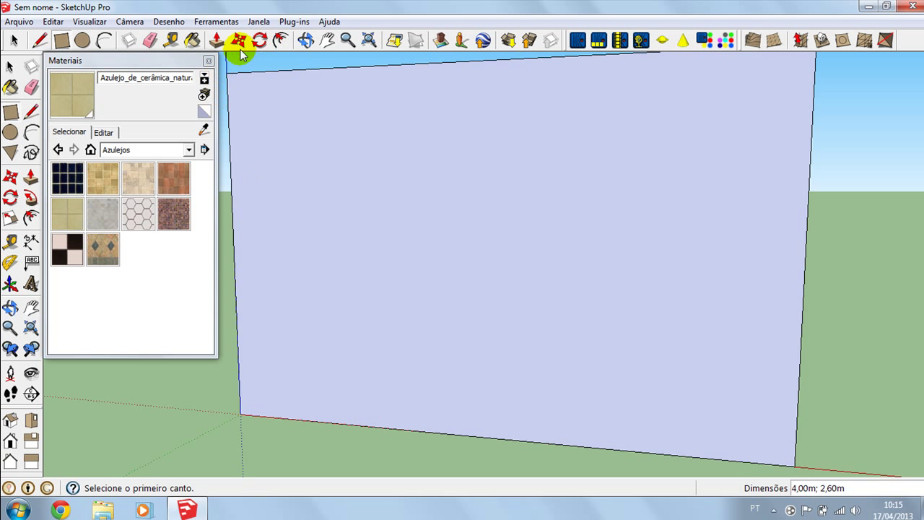
left_click(13, 40)
right_click(438, 179)
left_click(470, 200)
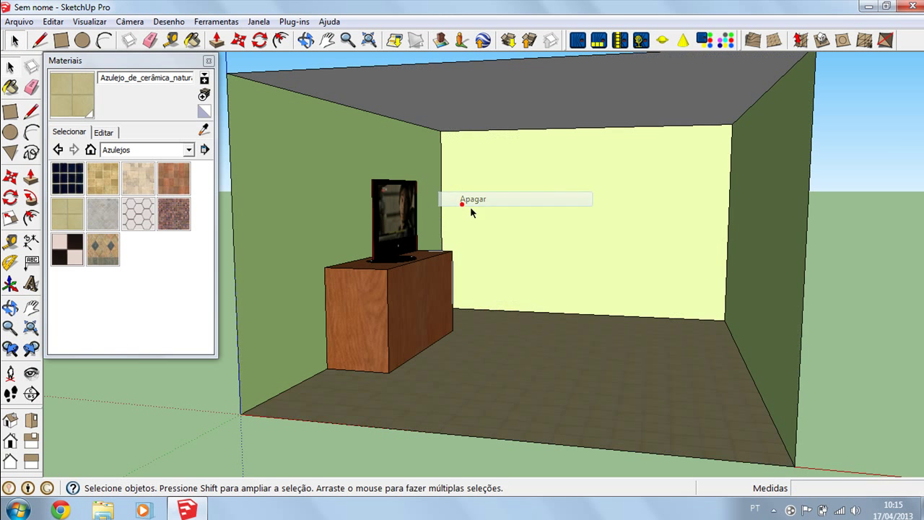
left_click(208, 61)
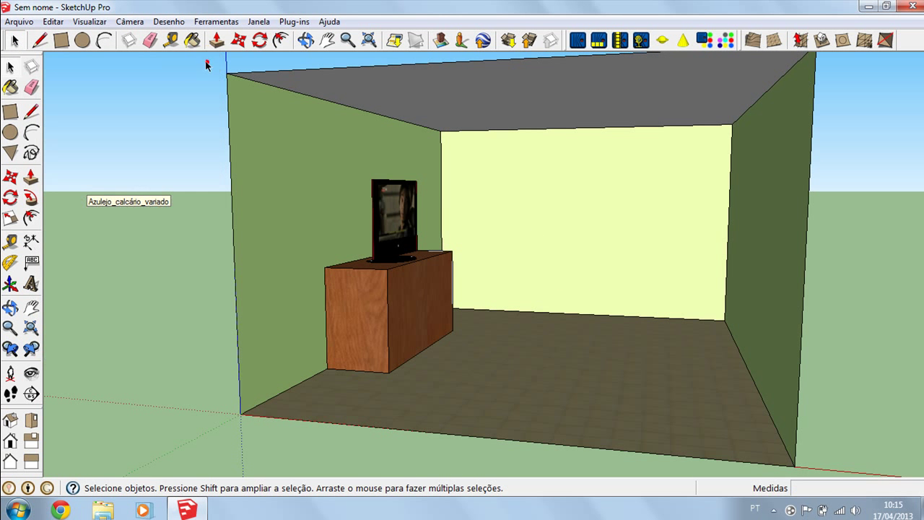
left_click(260, 22)
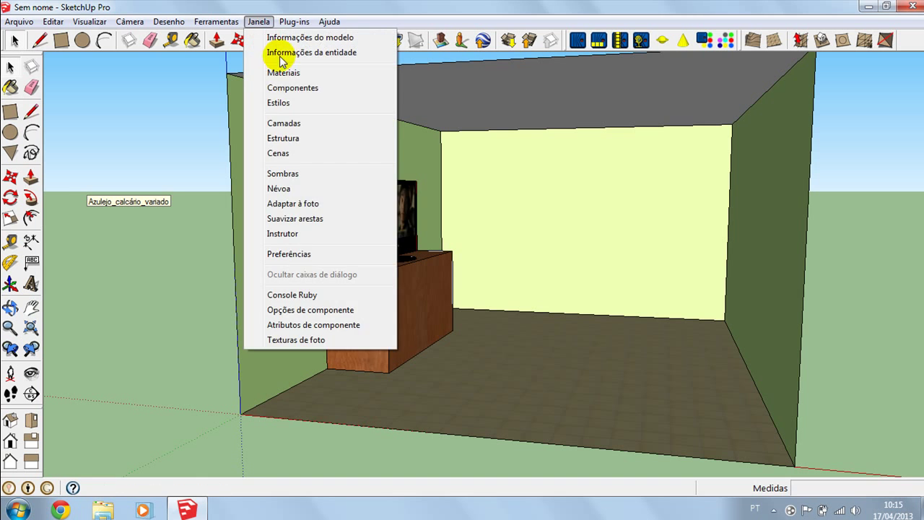
Open the KT Lights component collection and choose the Desklamp1 light
left_click(295, 86)
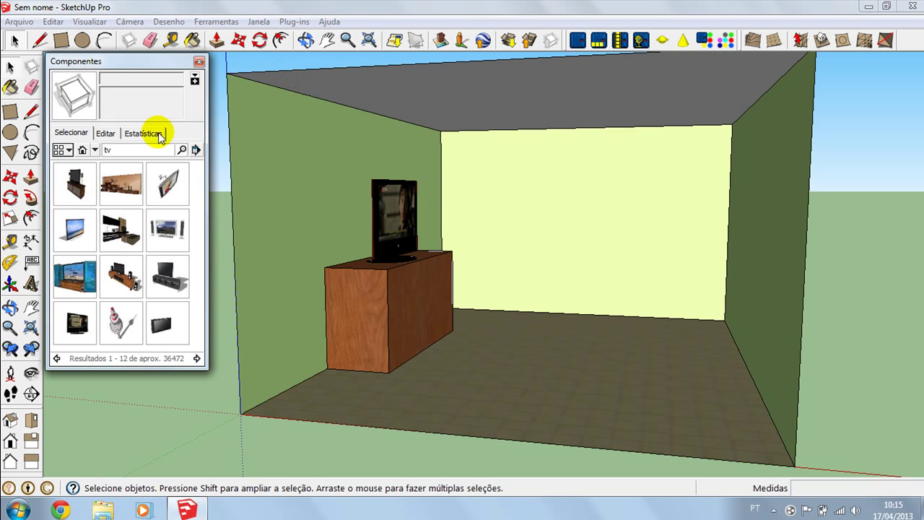
left_click(94, 149)
left_click(117, 182)
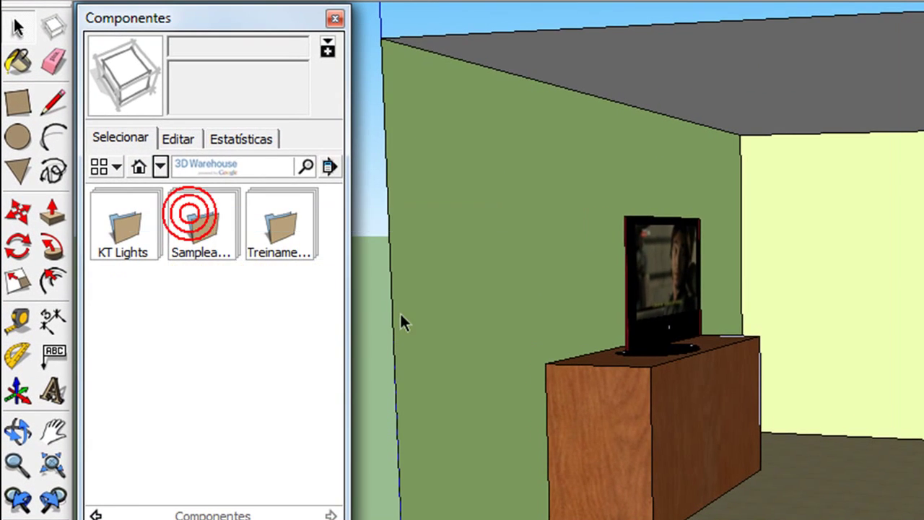
left_click(119, 226)
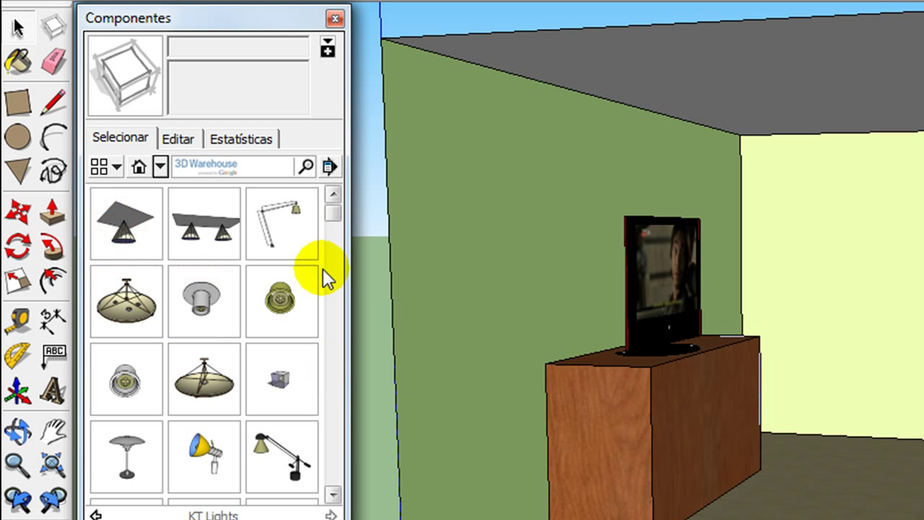
left_click_drag(334, 214, 354, 188)
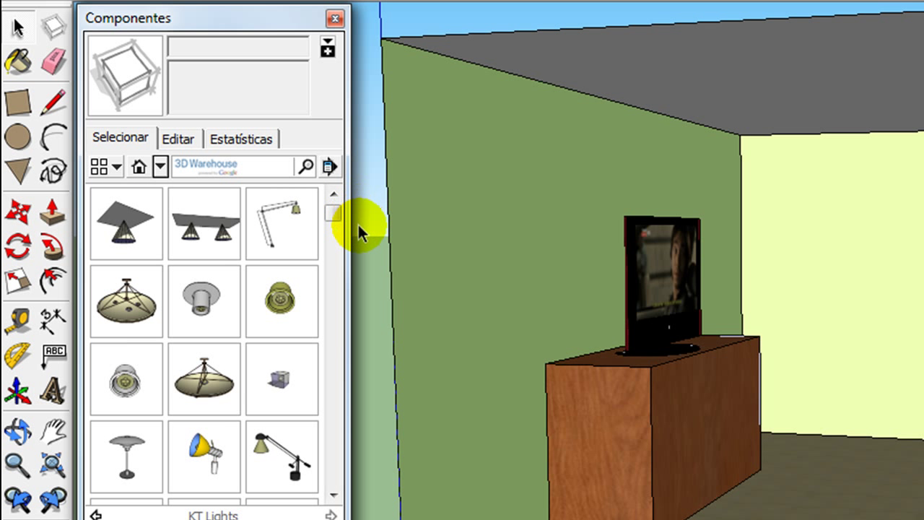
left_click_drag(335, 207, 335, 273)
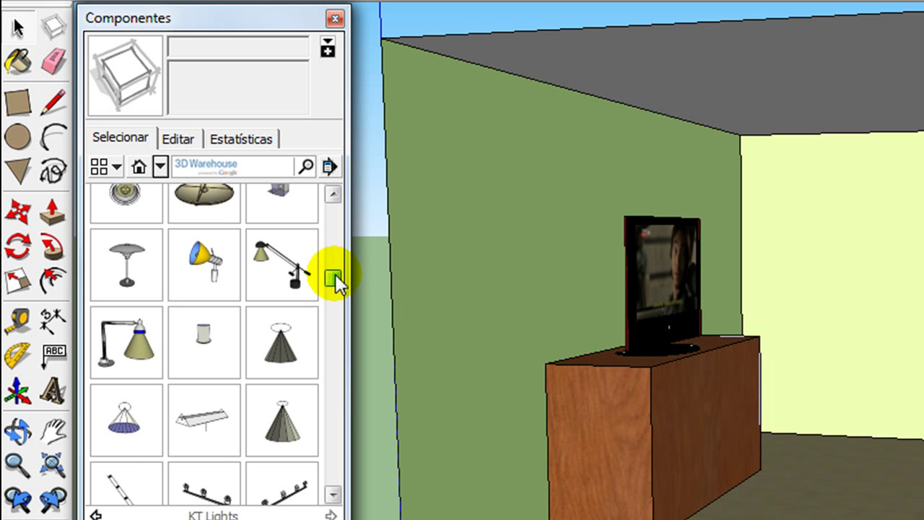
left_click_drag(335, 273, 337, 274)
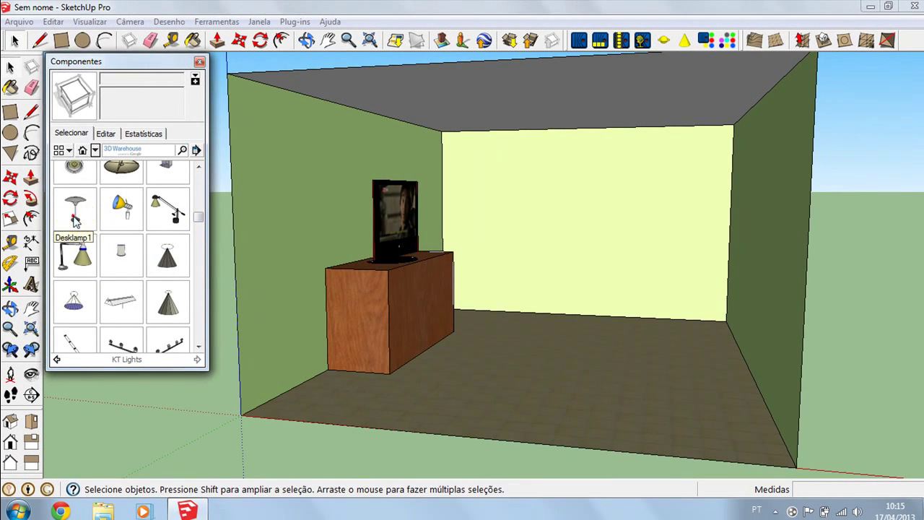
left_click(76, 213)
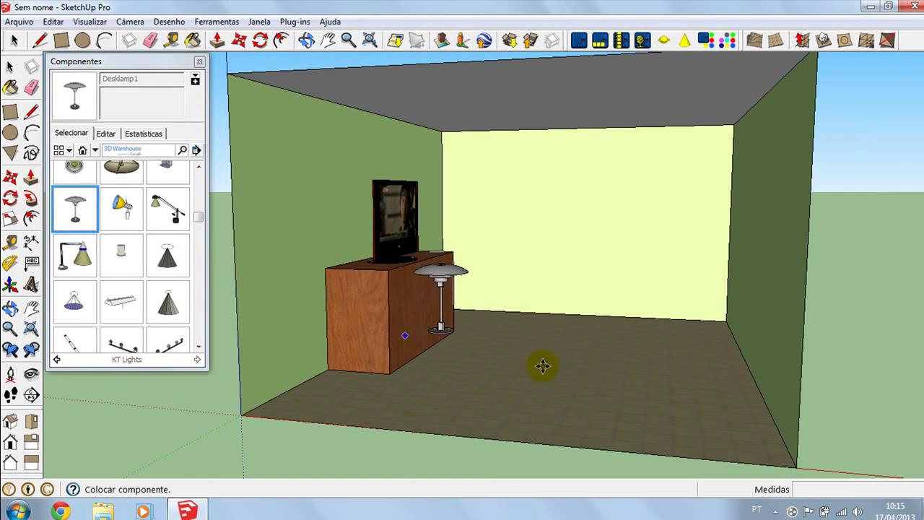
Drop the Desklamp1 onto the floor beside the cabinet
left_click(573, 324)
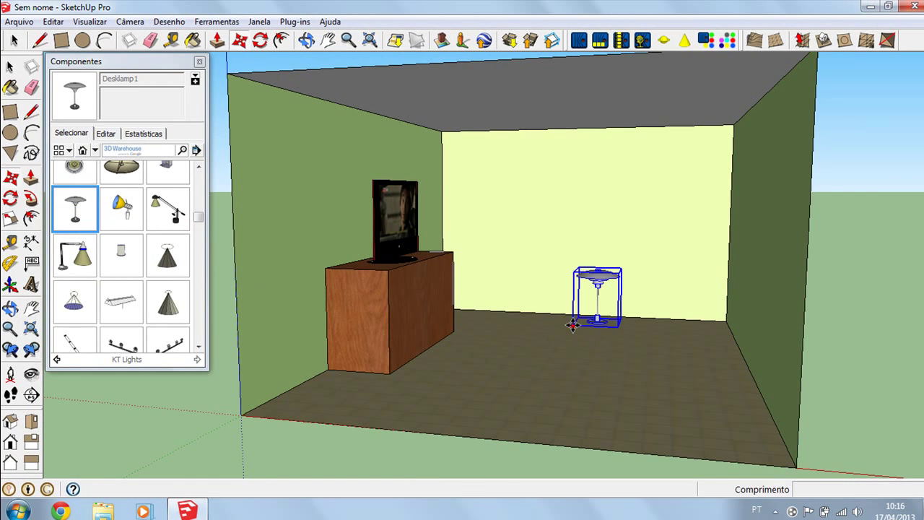
left_click(306, 40)
left_click_drag(489, 293, 459, 330)
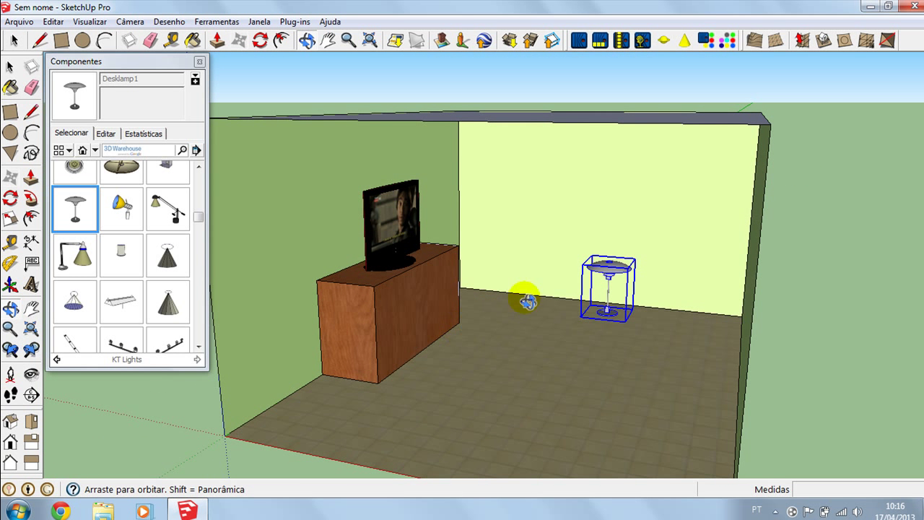
scroll(573, 257, "up", 5)
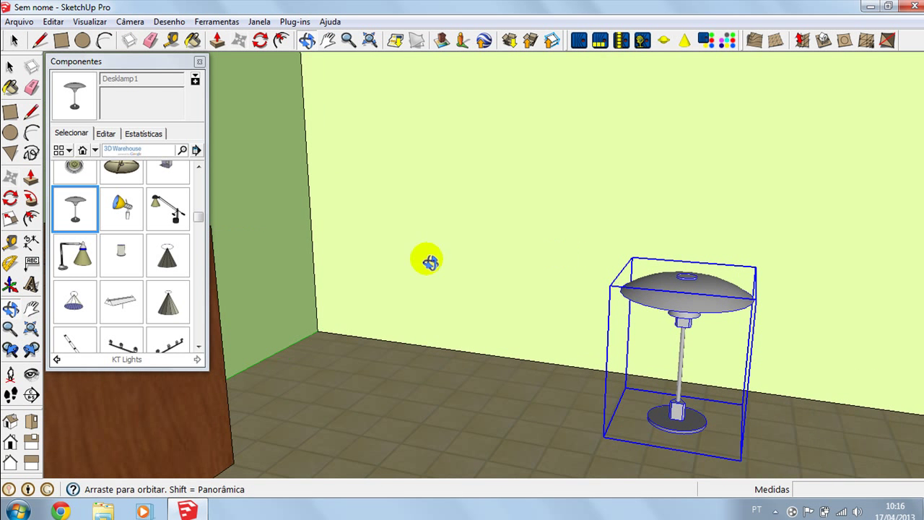
Draw a small corner floor rectangle and paint it Madeira_bambu_médio
left_click(62, 40)
left_click(318, 330)
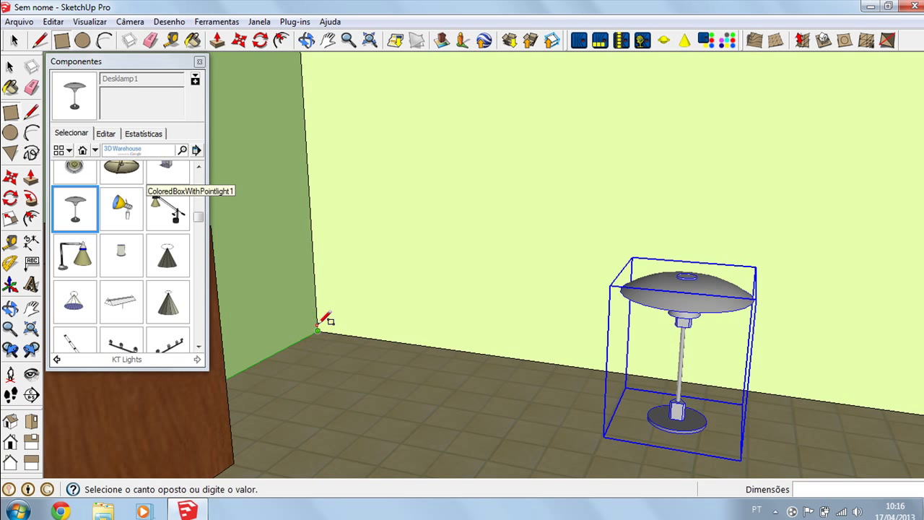
left_click(339, 373)
left_click(193, 39)
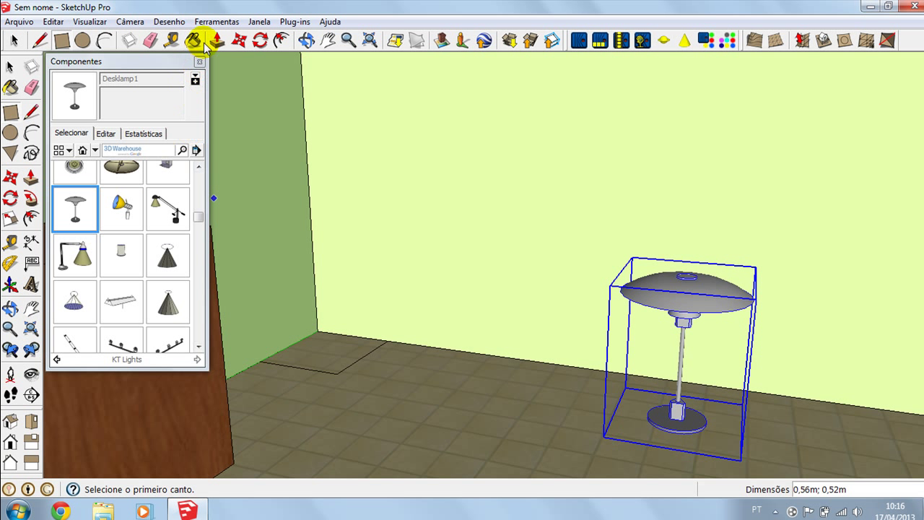
left_click(189, 150)
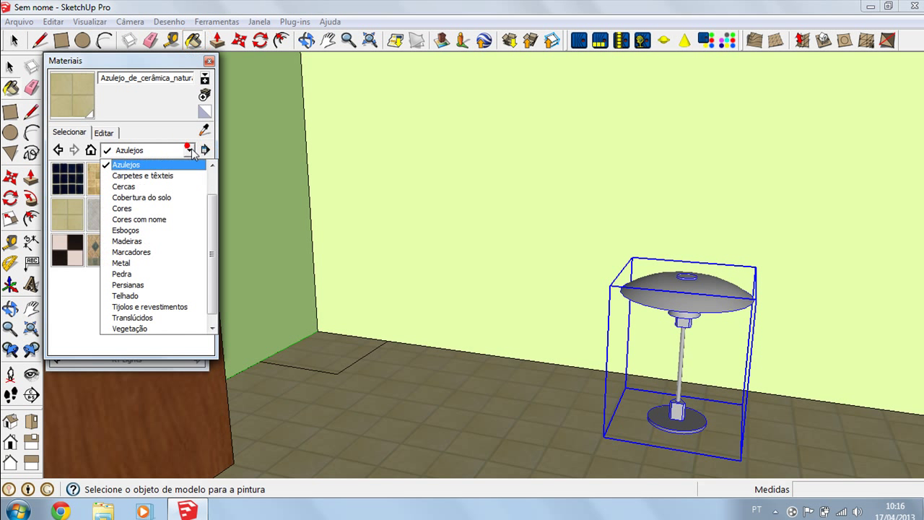
left_click(164, 244)
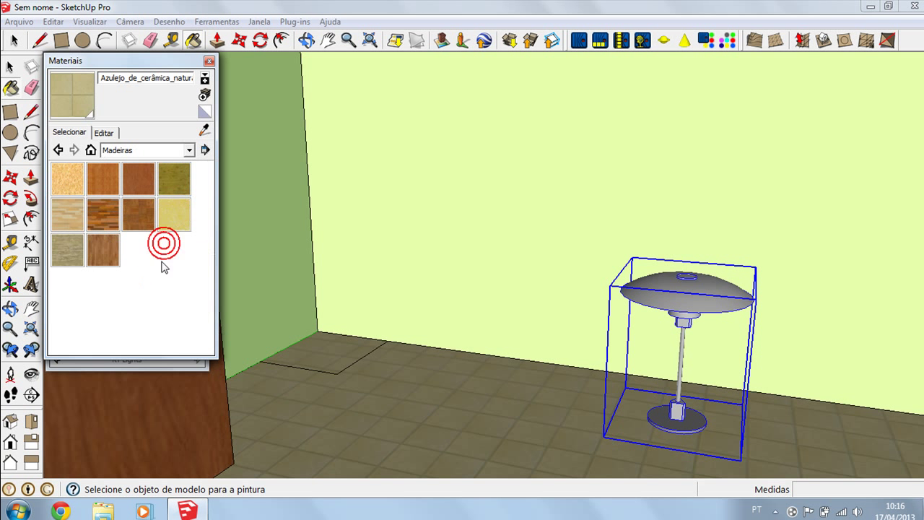
left_click(112, 186)
left_click(332, 344)
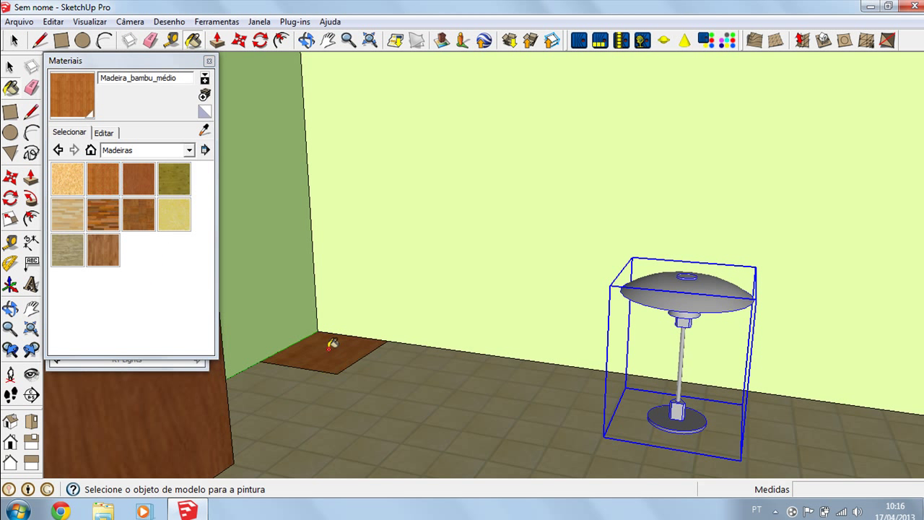
Extrude the bamboo rectangle into a 0.50 m box and pick up the lamp
left_click(217, 40)
left_click_drag(305, 354, 326, 304)
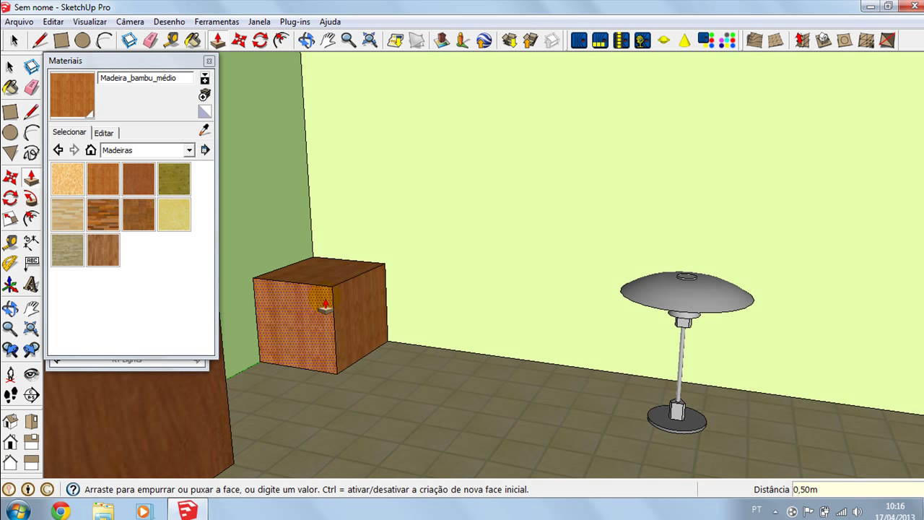
left_click(239, 40)
left_click(679, 428)
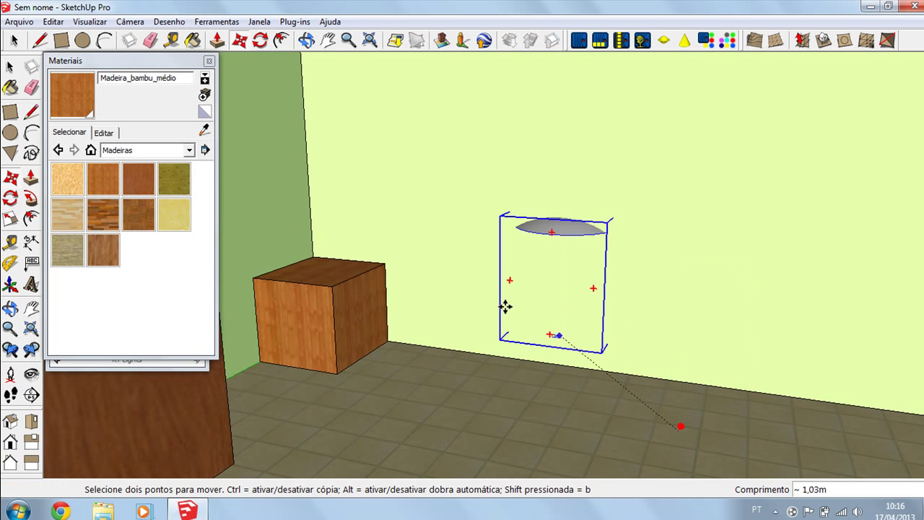
Set the desk lamp down on top of the wooden side table
left_click(316, 275)
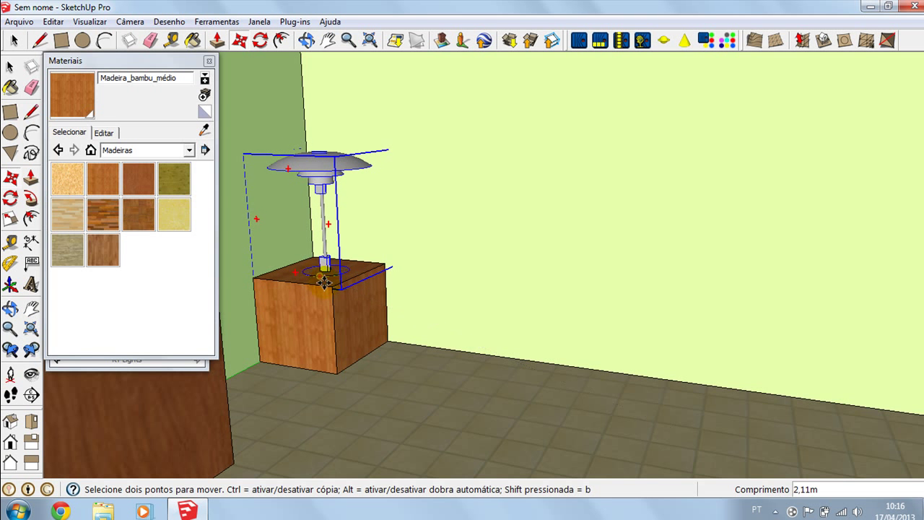
left_click(306, 39)
left_click_drag(397, 324, 414, 342)
scroll(402, 326, "down", 8)
scroll(413, 338, "up", 10)
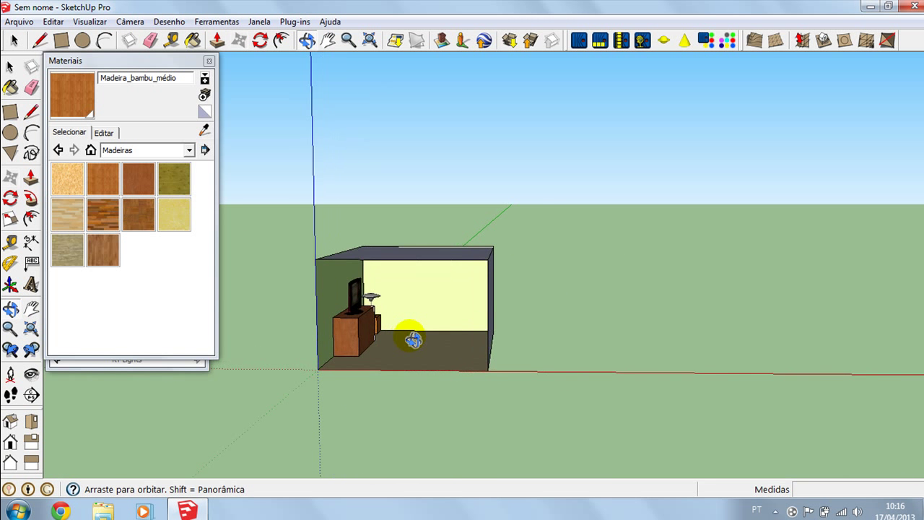
Orbit to a frontal view of the open room and anchor a rectangle at its top-left front corner
left_click_drag(344, 343, 471, 355)
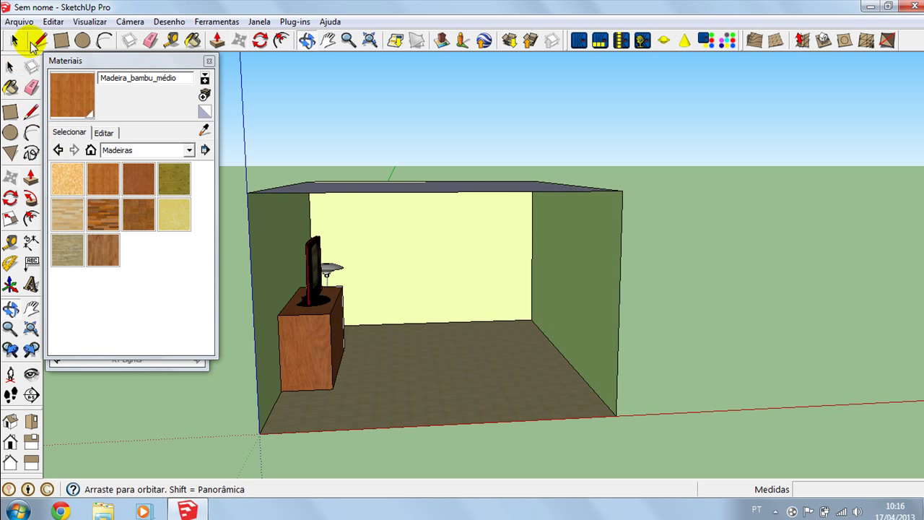
left_click(63, 43)
left_click(248, 192)
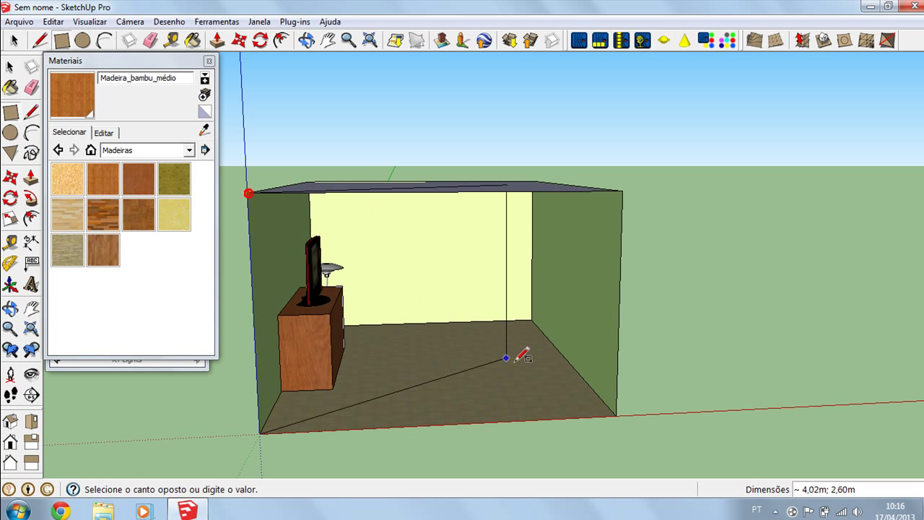
Complete the 4,00 m by 2,60 m front wall and close the Materials and Components panels
left_click(616, 414)
left_click(209, 60)
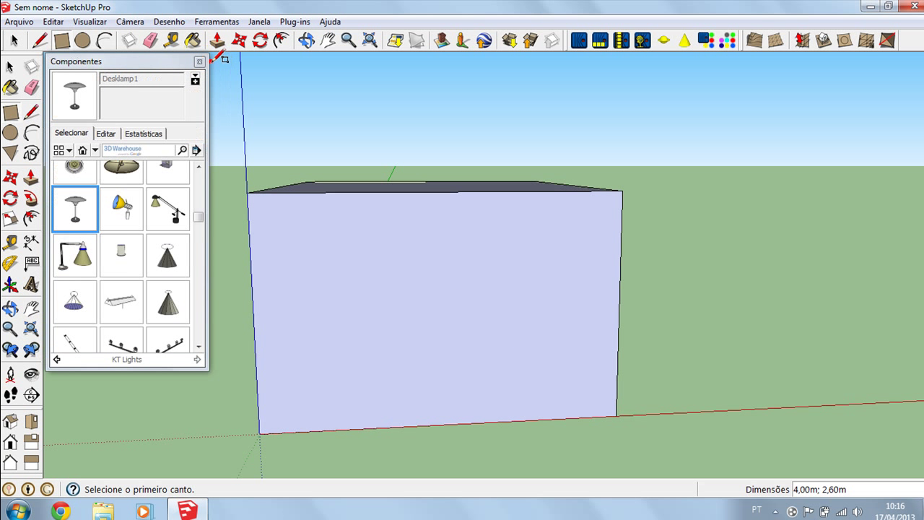
left_click(200, 61)
Position the camera inside the room at eye height and turn it to frame the TV, cabinet and lamp
left_click(10, 377)
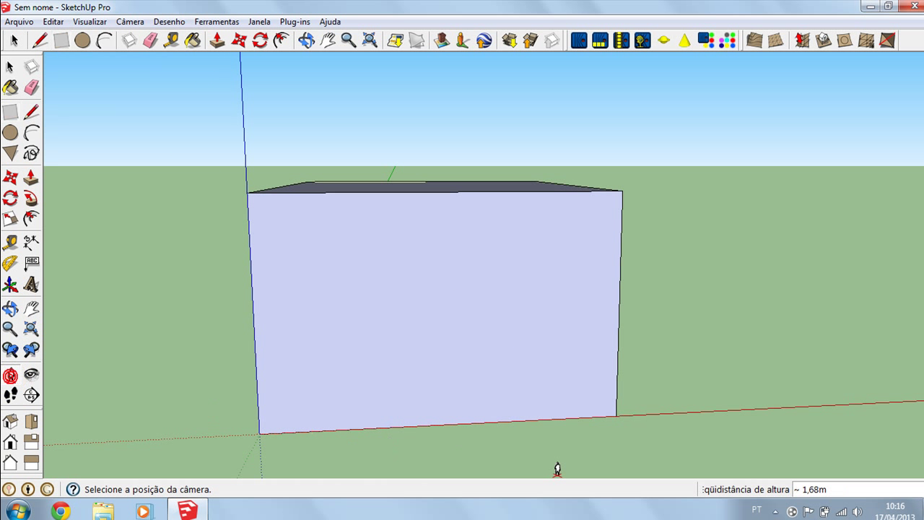
left_click(619, 411)
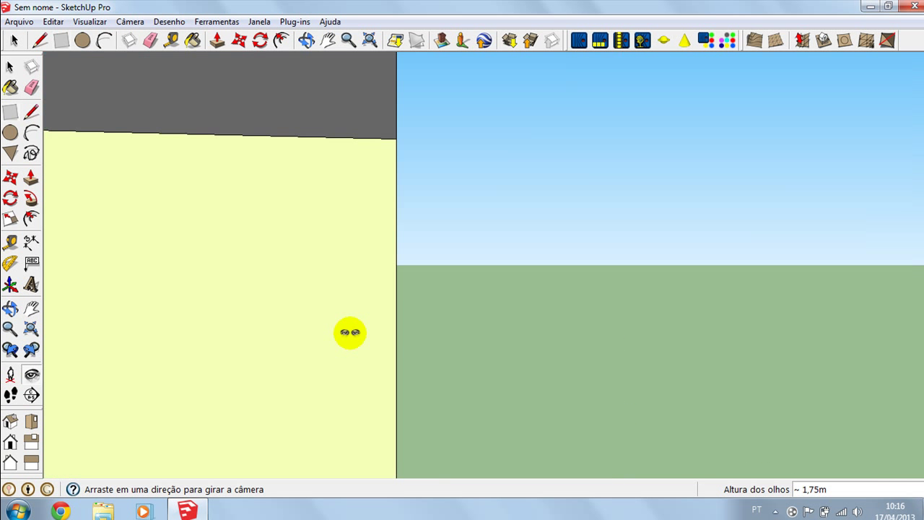
left_click(379, 321)
left_click_drag(410, 312, 432, 292)
left_click_drag(664, 336, 679, 349)
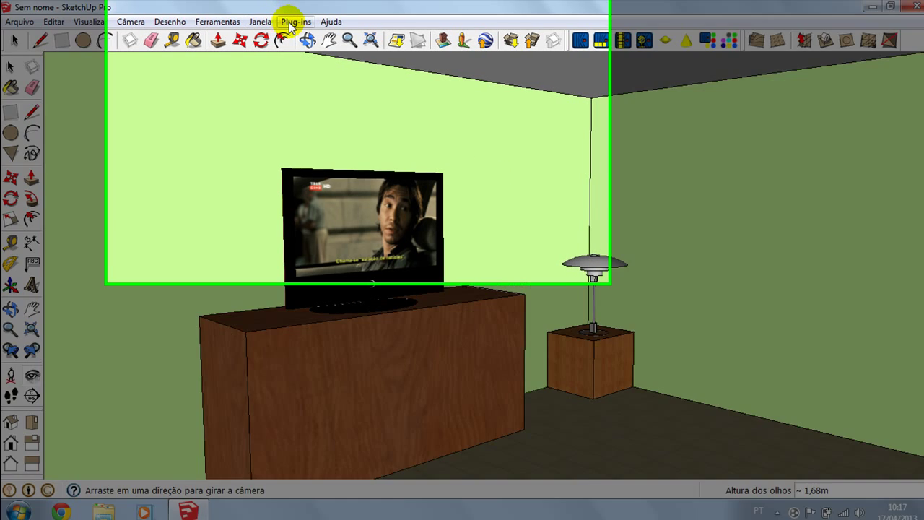
Start the Kerkythea export from the plug-ins menu with geometry and lights included
left_click(291, 22)
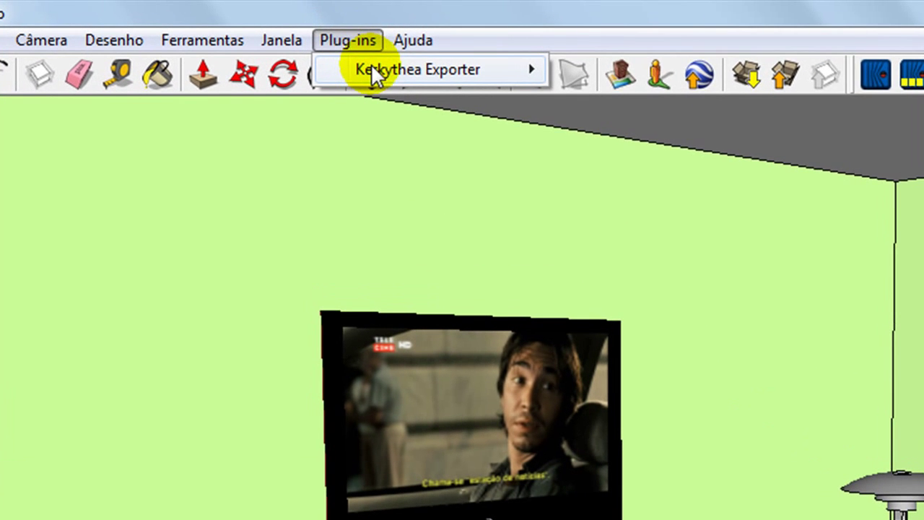
mouse_move(351, 45)
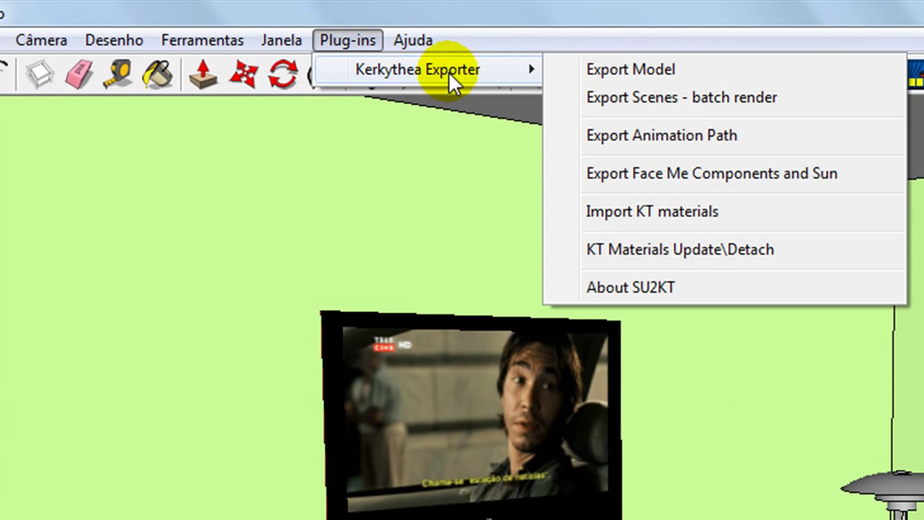
left_click(660, 71)
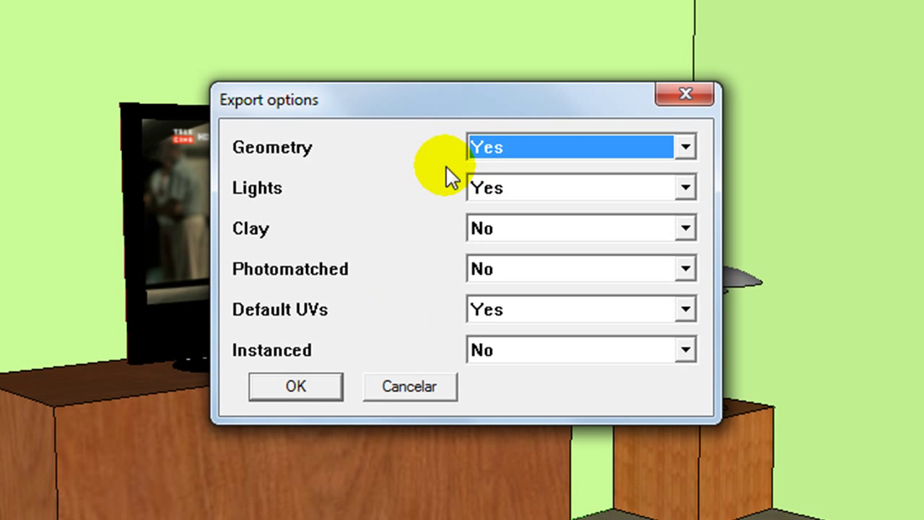
left_click(499, 190)
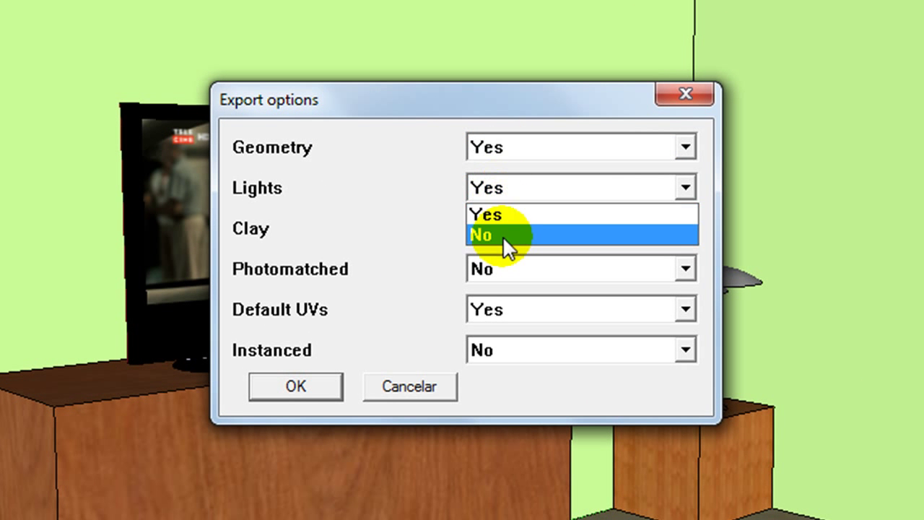
left_click(478, 214)
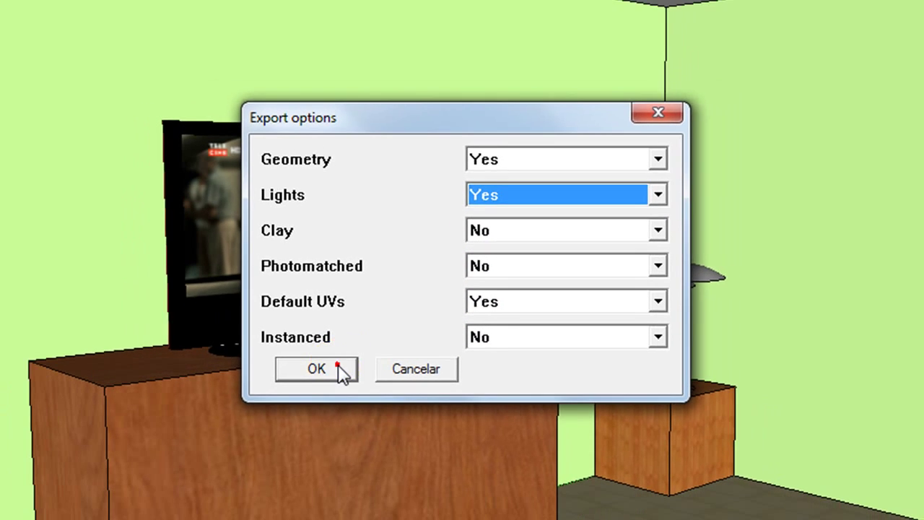
left_click(295, 386)
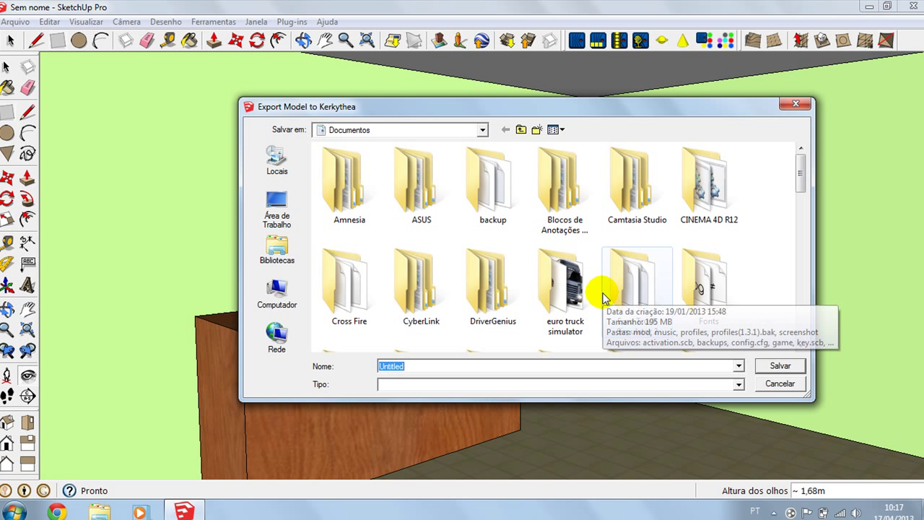
Save the export as tv.xml and decline opening it in Kerkythea now
type("tv")
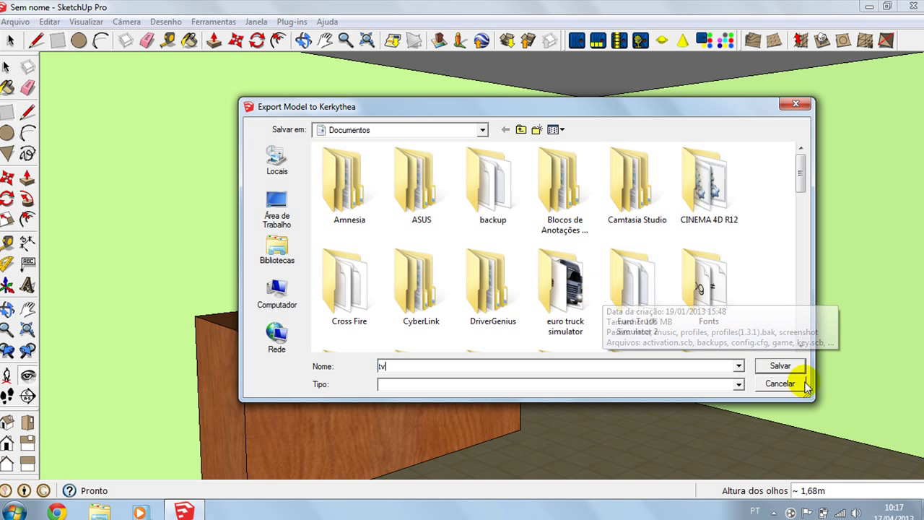
left_click(780, 366)
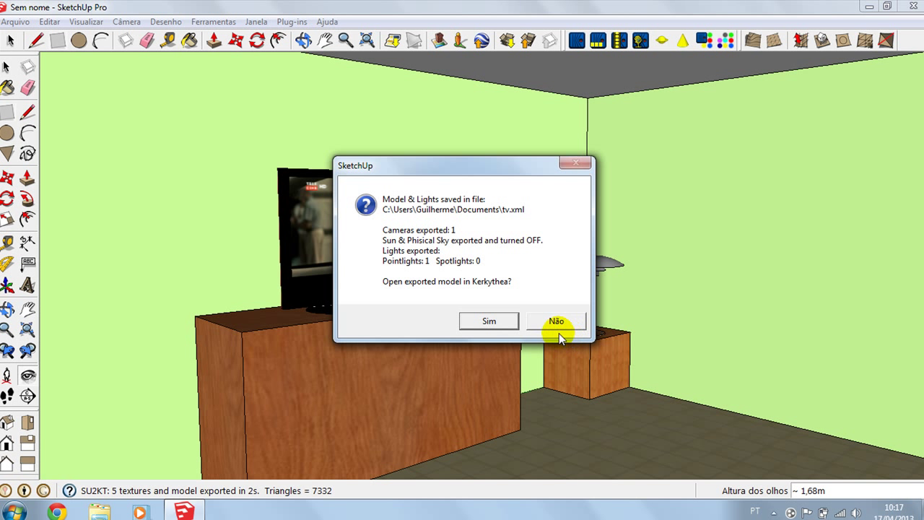
left_click(562, 322)
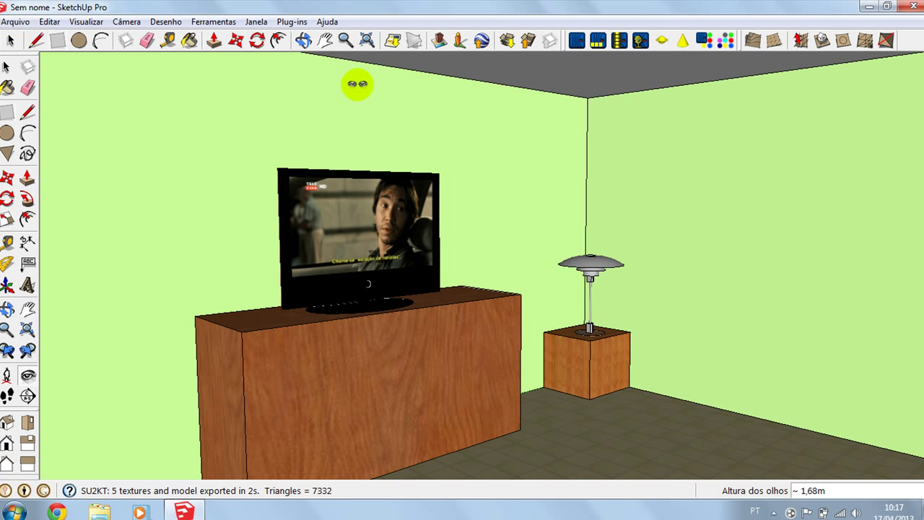
Minimize SketchUp and launch Kerkythea 2008 from its desktop shortcut
left_click(868, 9)
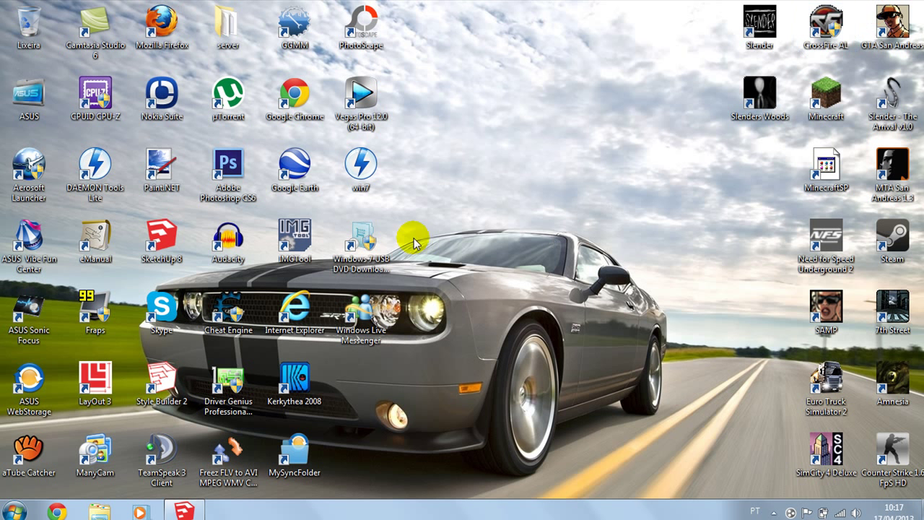
left_click(308, 385)
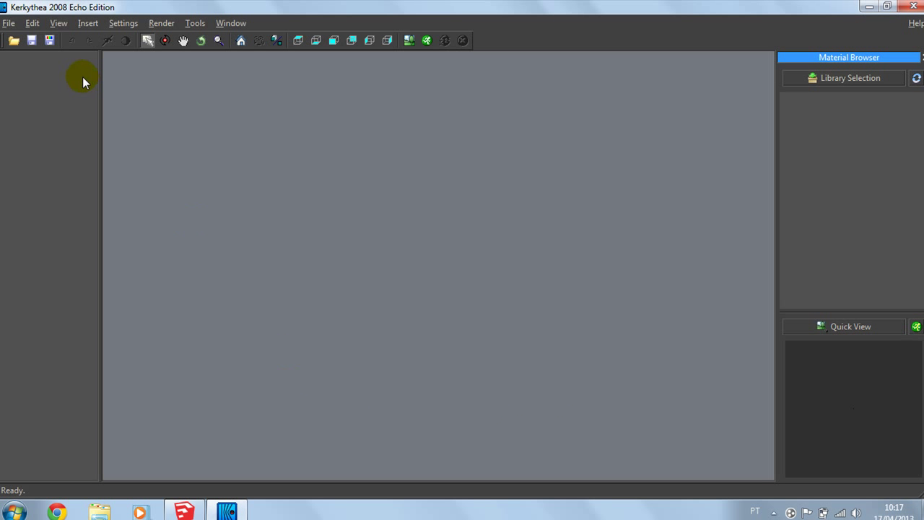
Open the tv.xml scene from the Documents folder
left_click(19, 44)
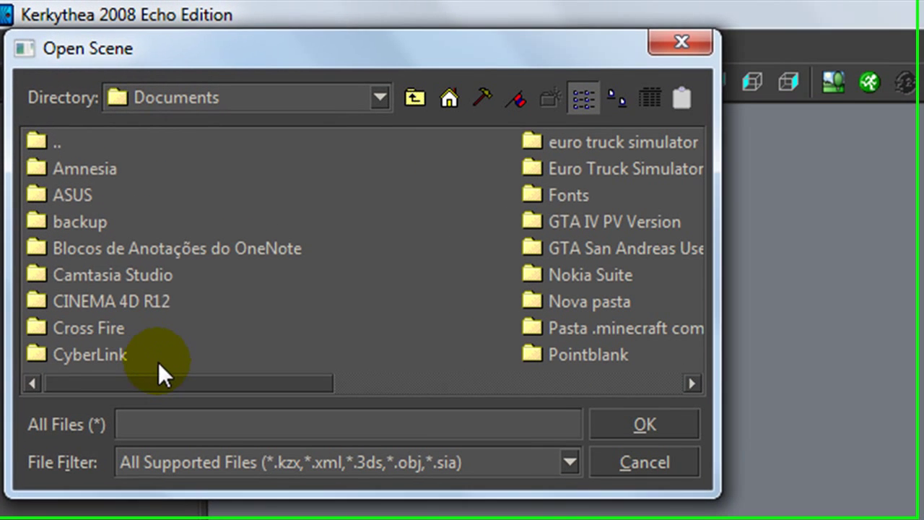
left_click_drag(90, 189, 120, 193)
left_click_drag(249, 390, 534, 387)
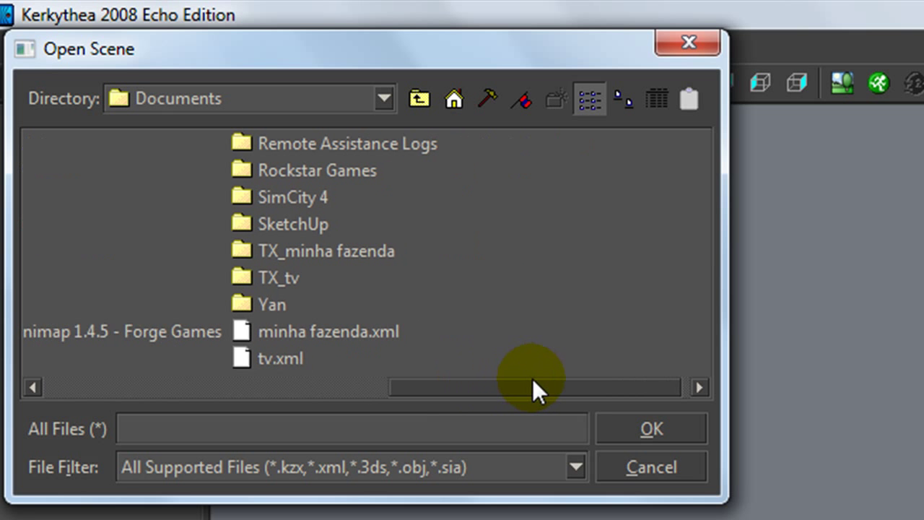
left_click(267, 357)
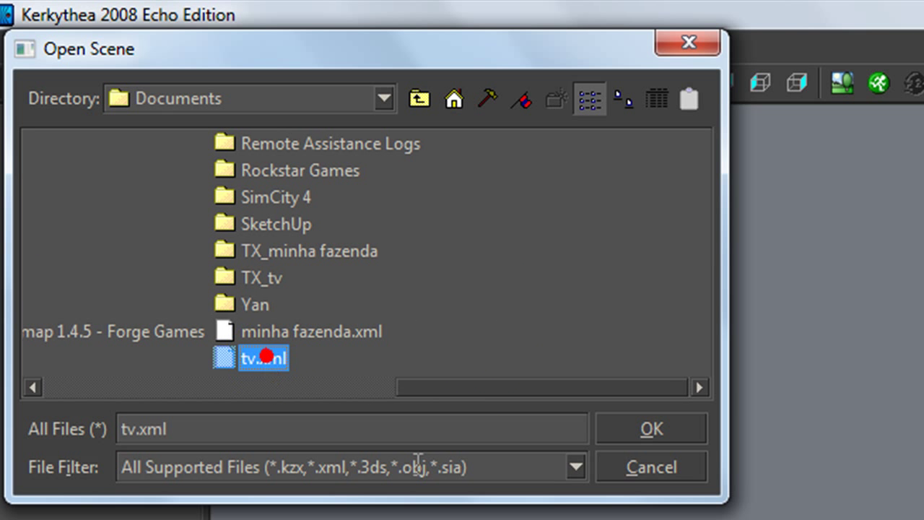
left_click(682, 435)
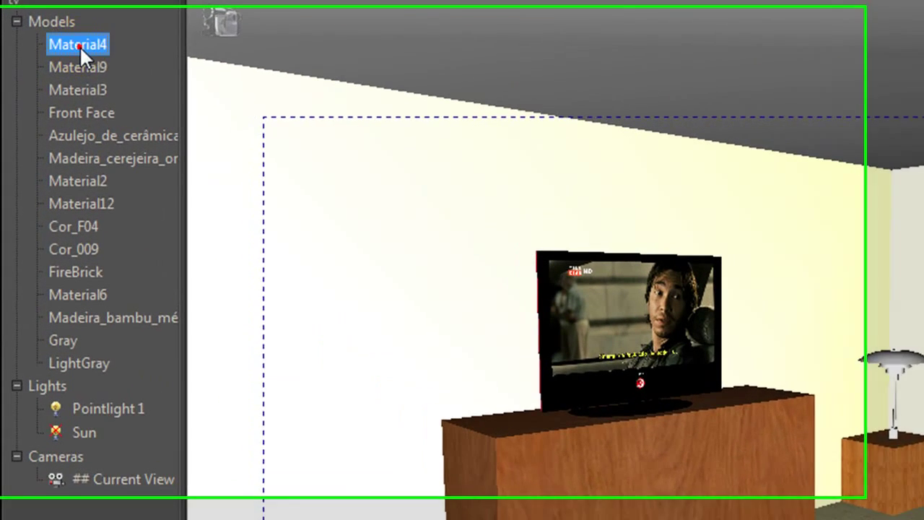
Select Material4, Material9, Material3, Front Face, ceramic tile, cherry wood and Material2 to identify their objects
left_click(31, 84)
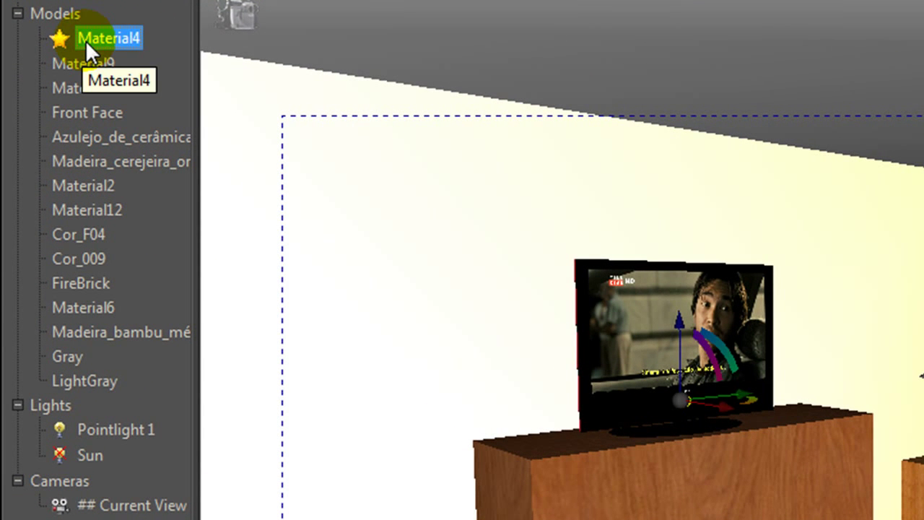
left_click(94, 62)
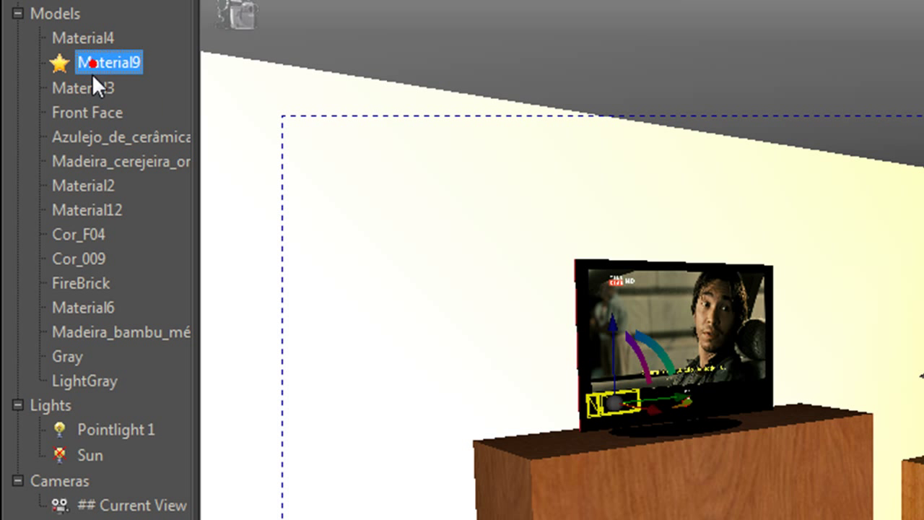
left_click(95, 87)
left_click(112, 114)
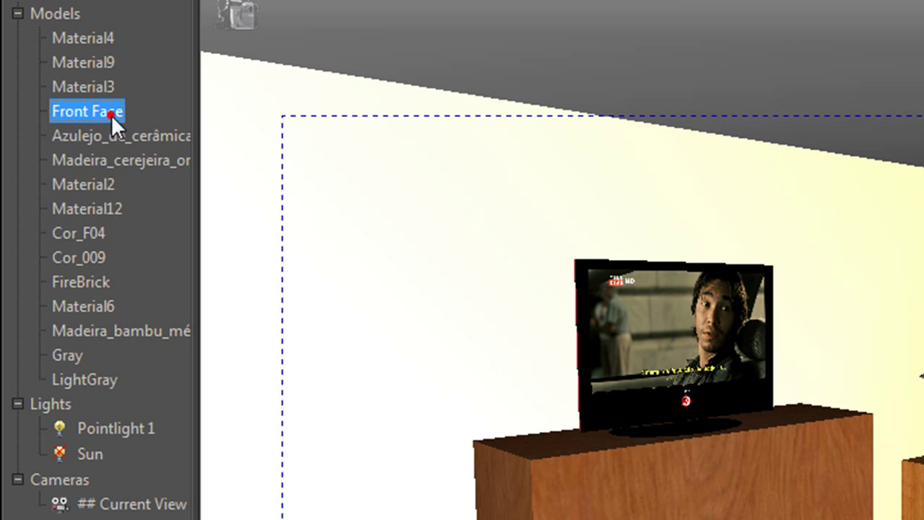
left_click(122, 136)
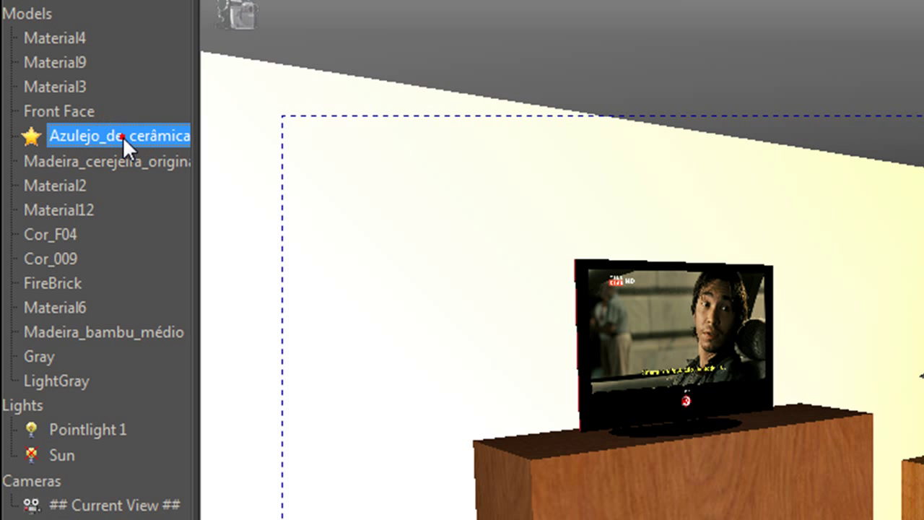
left_click(120, 163)
left_click(46, 182)
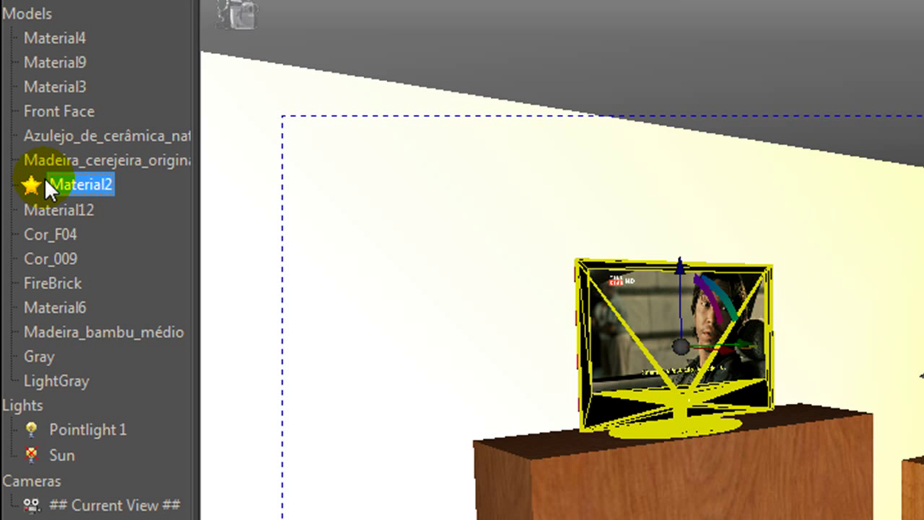
Open and cancel Material2's editor, then bring up the options menu for Material12, the TV screen
left_click(85, 185)
right_click(65, 185)
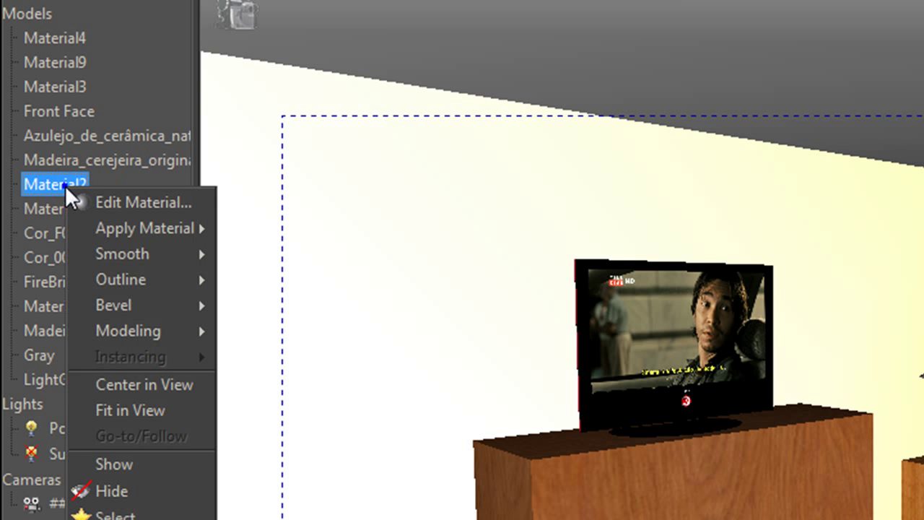
left_click(123, 200)
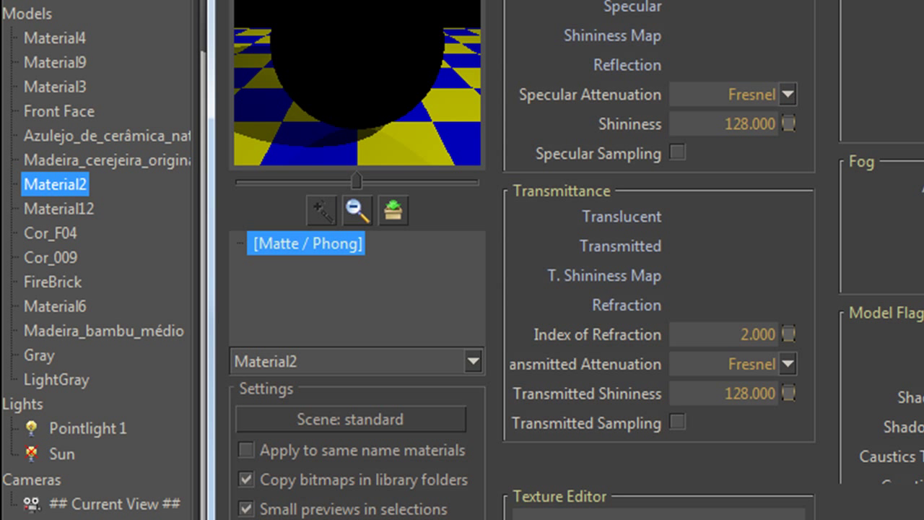
key("Escape")
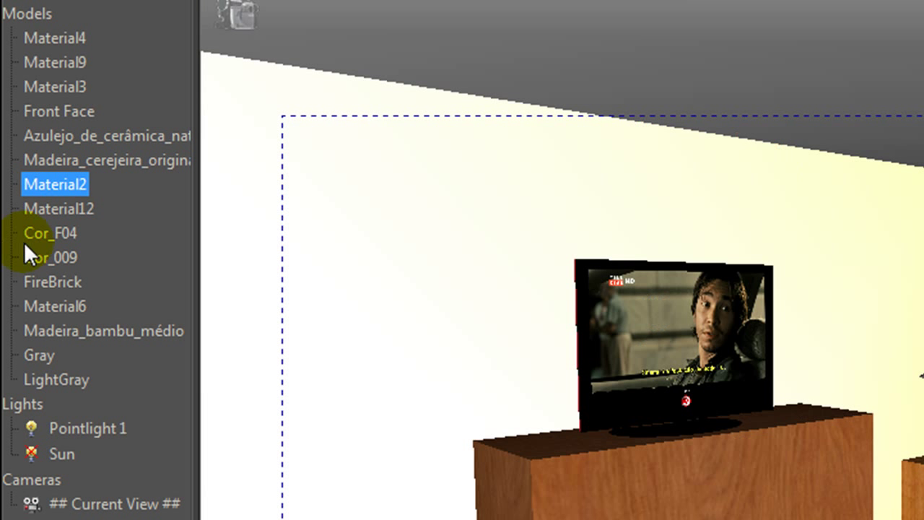
left_click(81, 209)
right_click(93, 209)
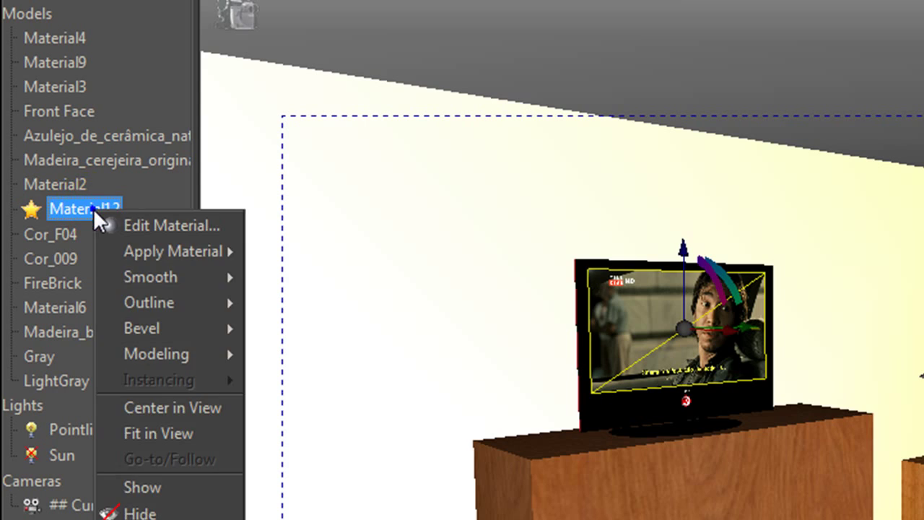
Add Material12.jpg as Material12's self-luminance radiance bitmap, apply the change and close the editor
left_click(134, 225)
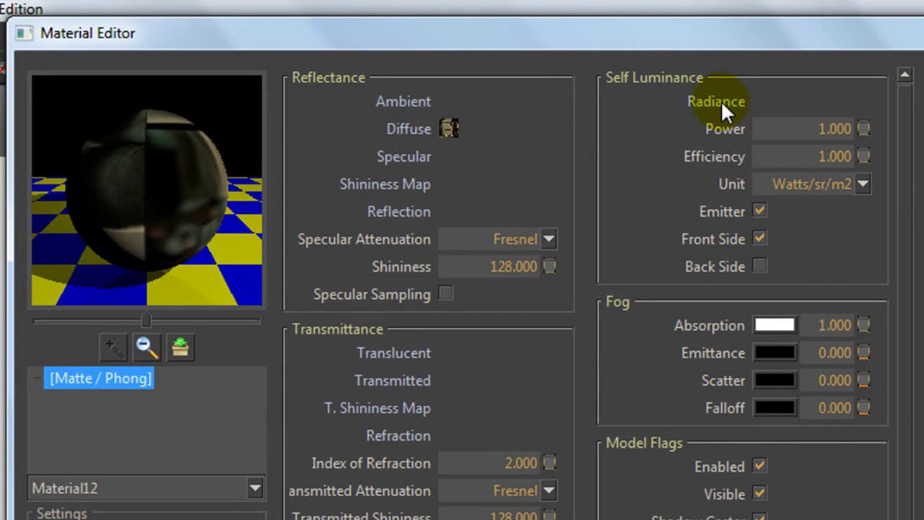
left_click(720, 101)
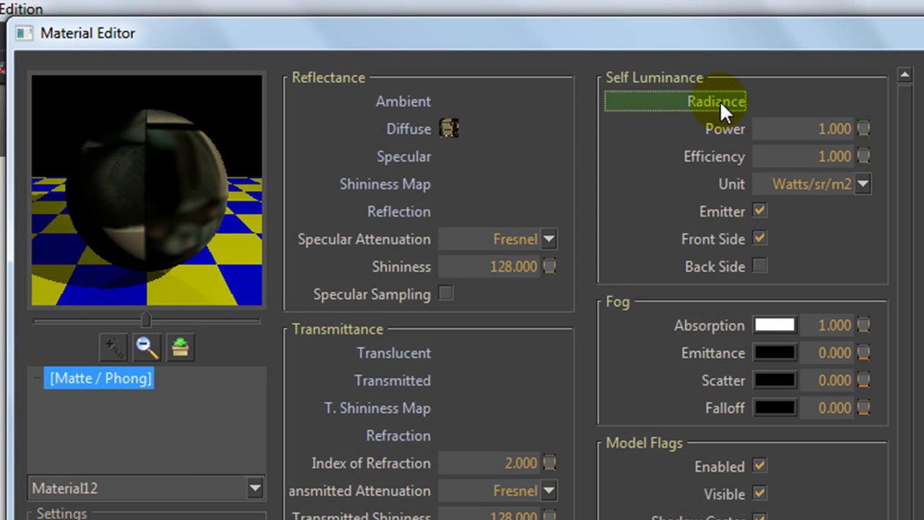
mouse_move(720, 102)
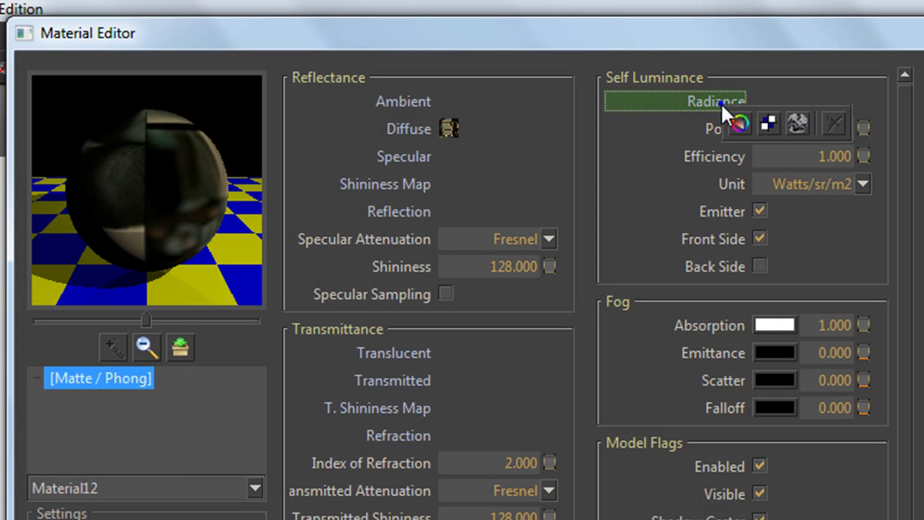
left_click(769, 122)
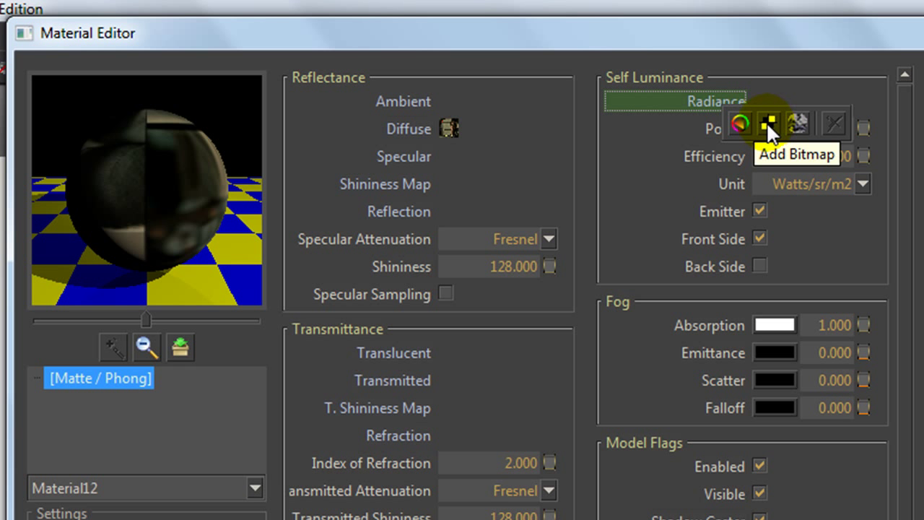
left_click(865, 177)
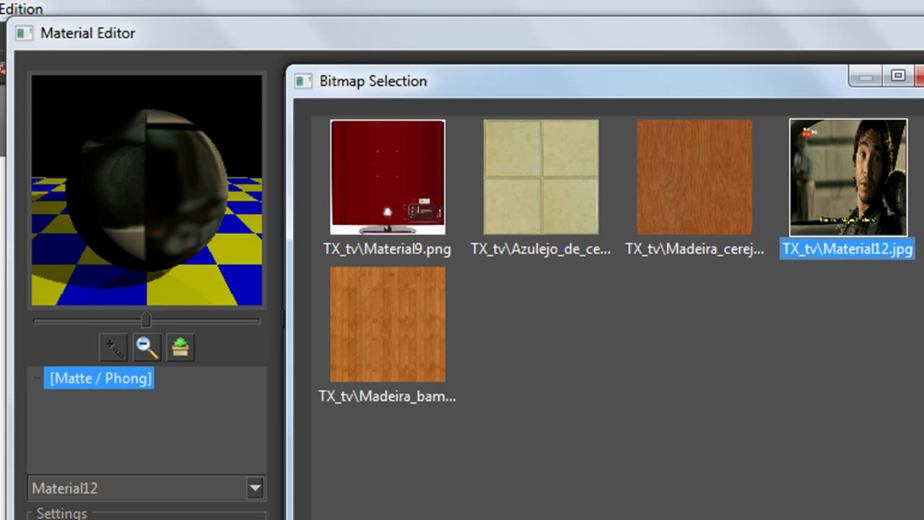
double_click(837, 246)
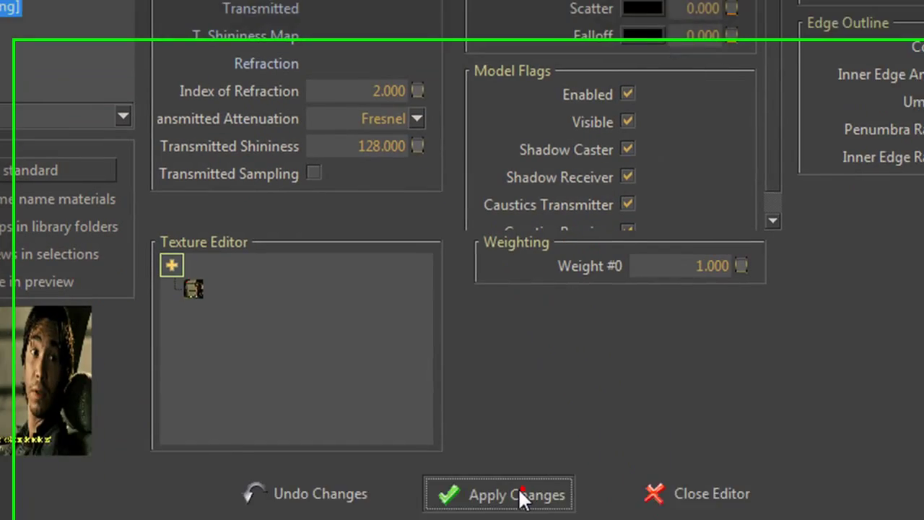
left_click(519, 489)
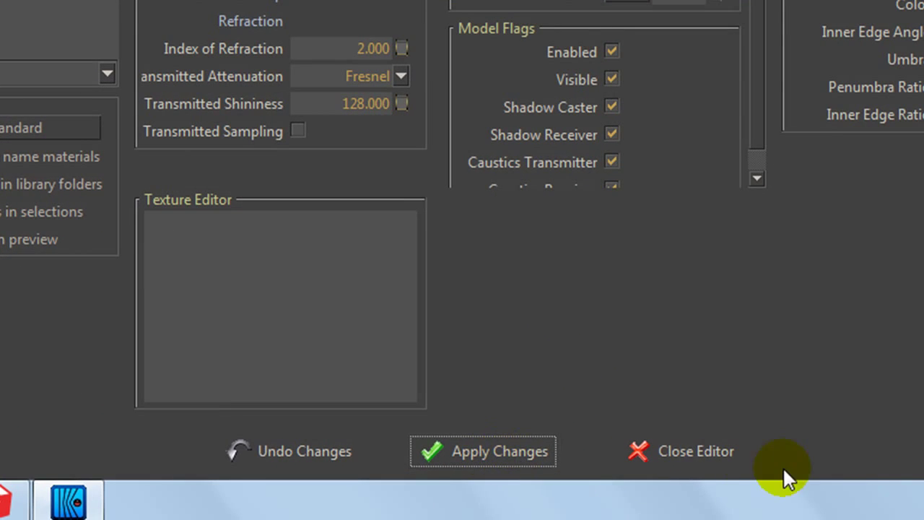
left_click(702, 503)
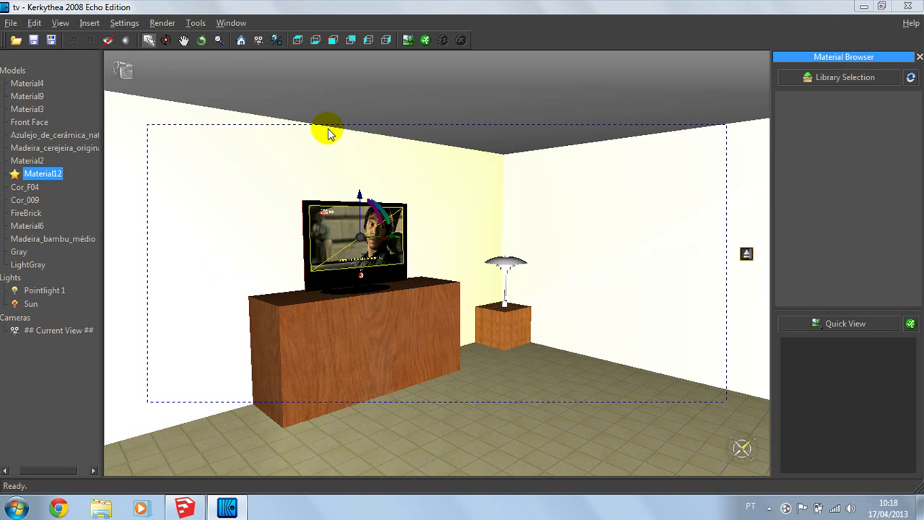
left_click(354, 234)
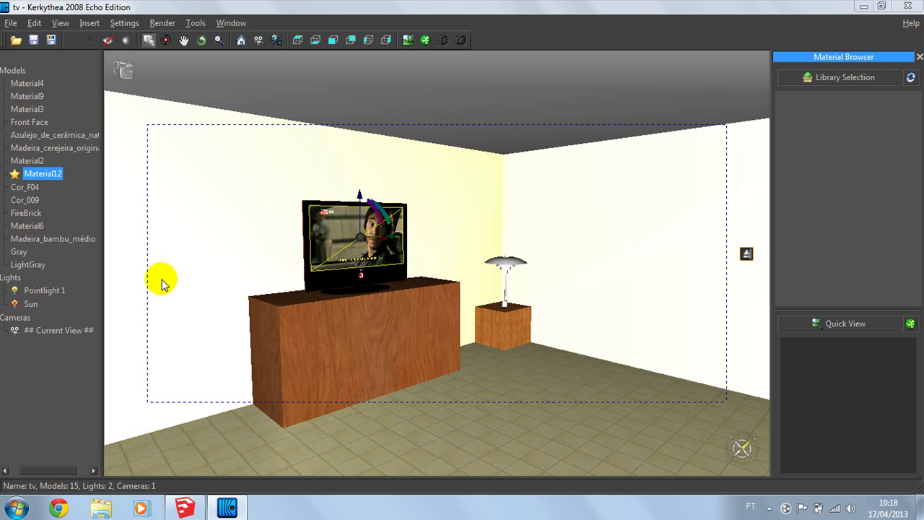
Render the scene using the 06. PhotonMap - Medium + AA 0.3 preset with 2 threads
left_click(425, 39)
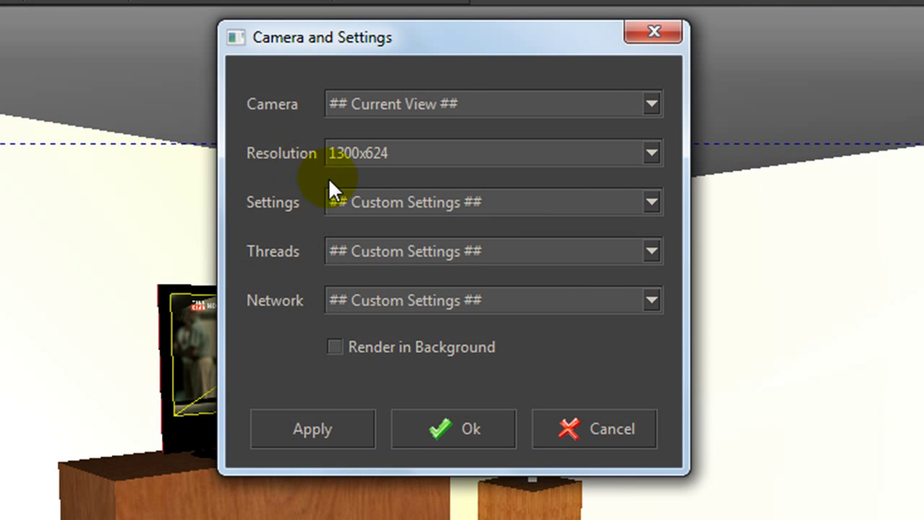
left_click(654, 201)
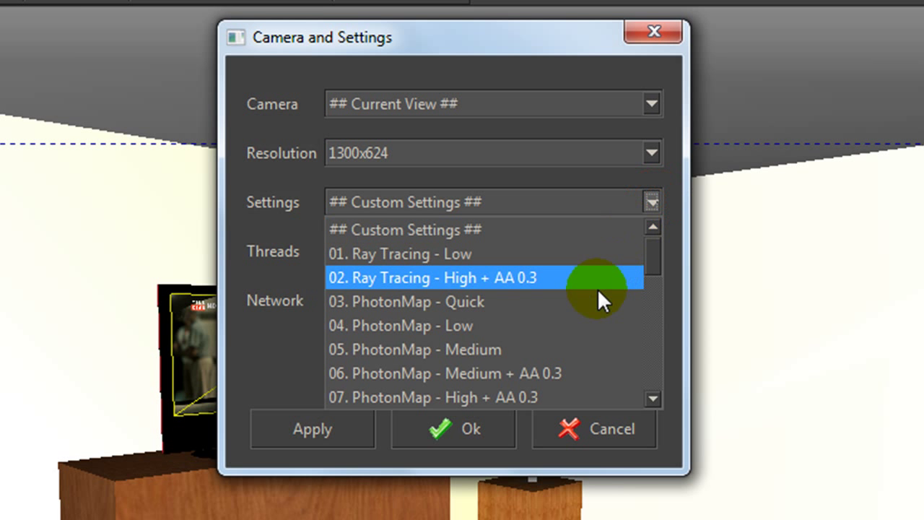
left_click(514, 377)
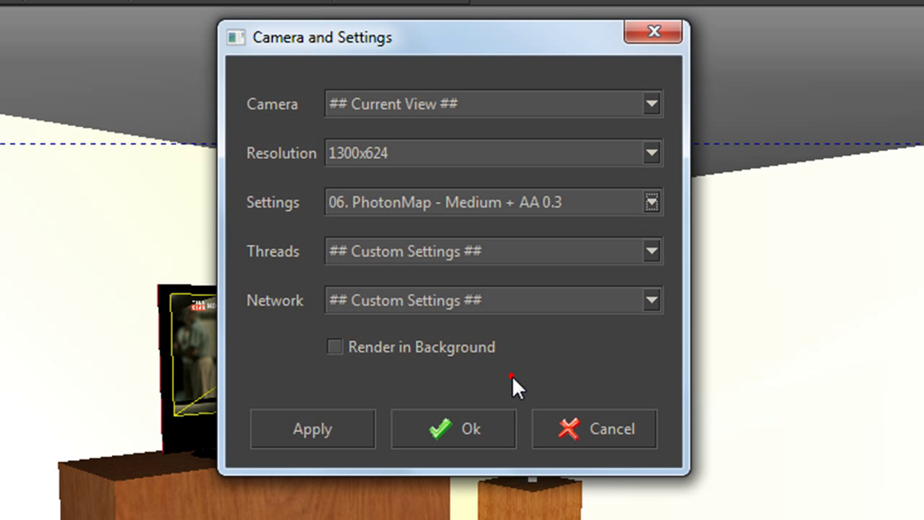
left_click(651, 251)
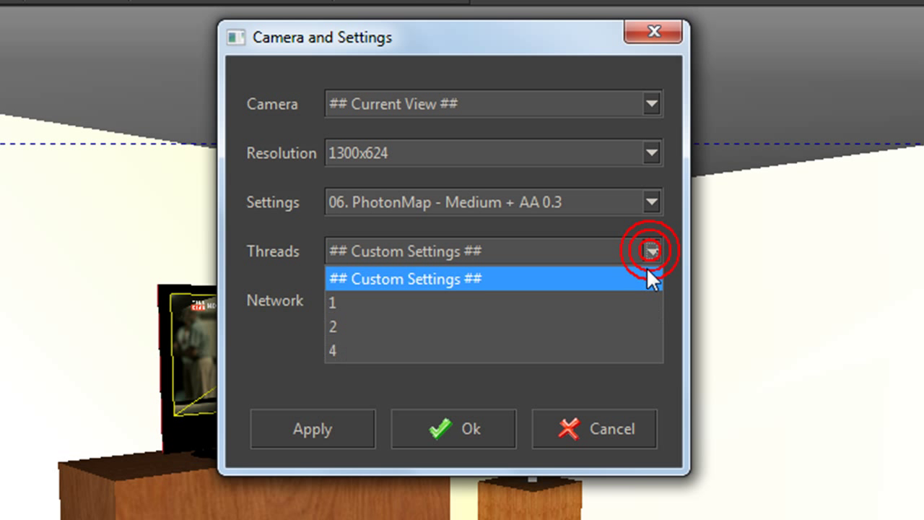
left_click(352, 326)
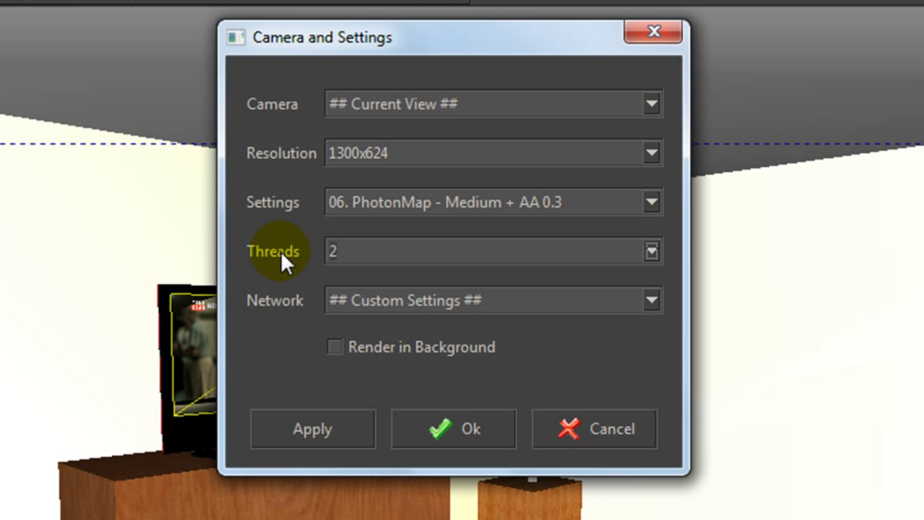
left_click(651, 250)
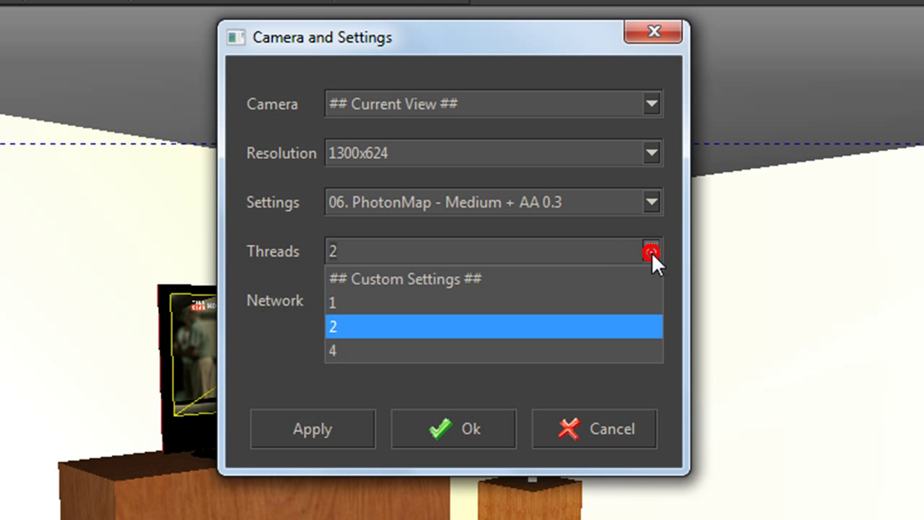
left_click(341, 329)
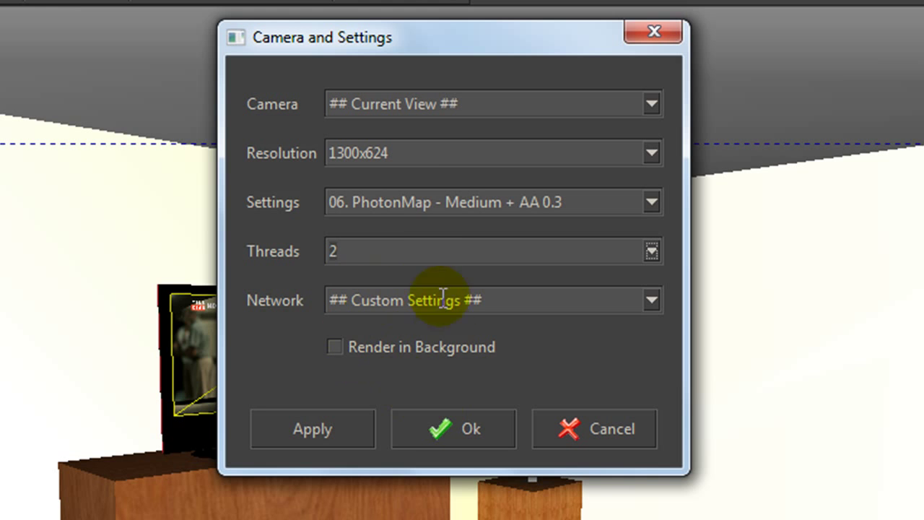
left_click(463, 425)
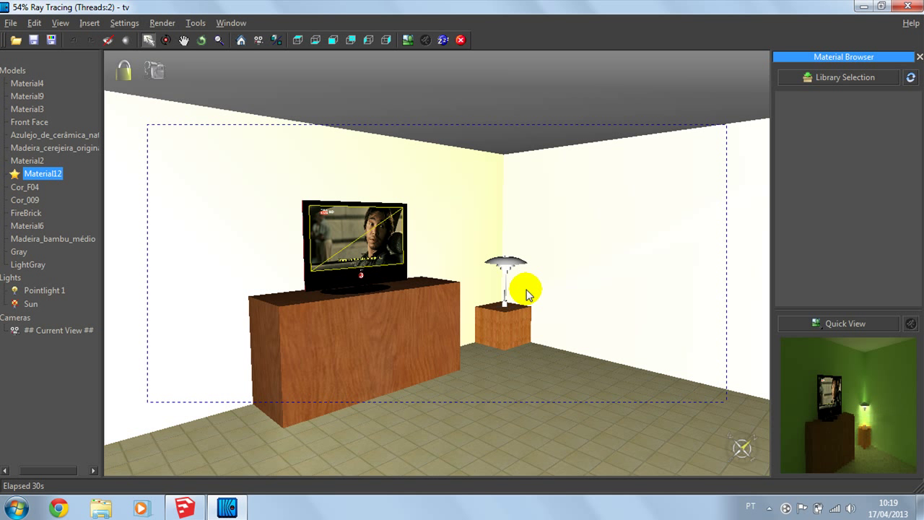
Once rendering completes, show the rendered image in a maximized Rendered Image window
mouse_move(505, 316)
left_mouse_down()
mouse_move(449, 286)
mouse_move(415, 254)
mouse_move(512, 278)
left_mouse_up()
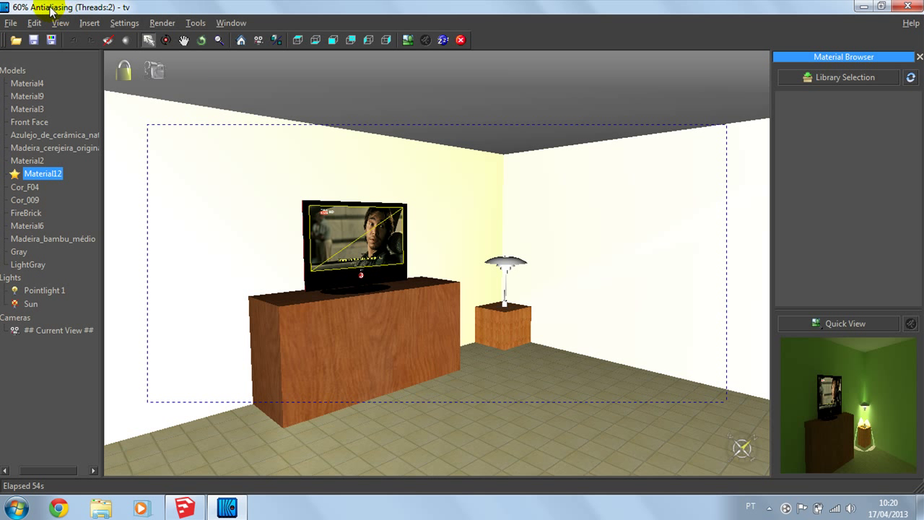
left_click(408, 40)
left_click(535, 21)
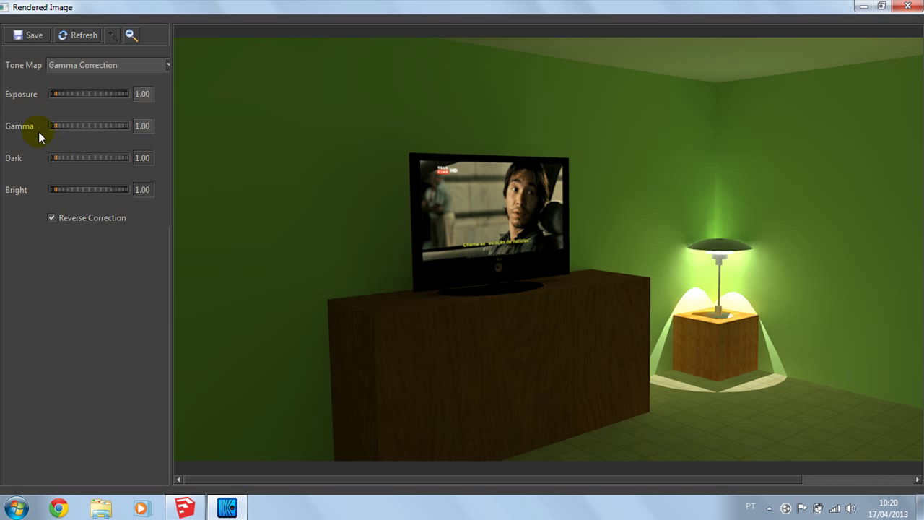
Set the render's exposure to 1.30 and gamma to 0.90
left_click(83, 95)
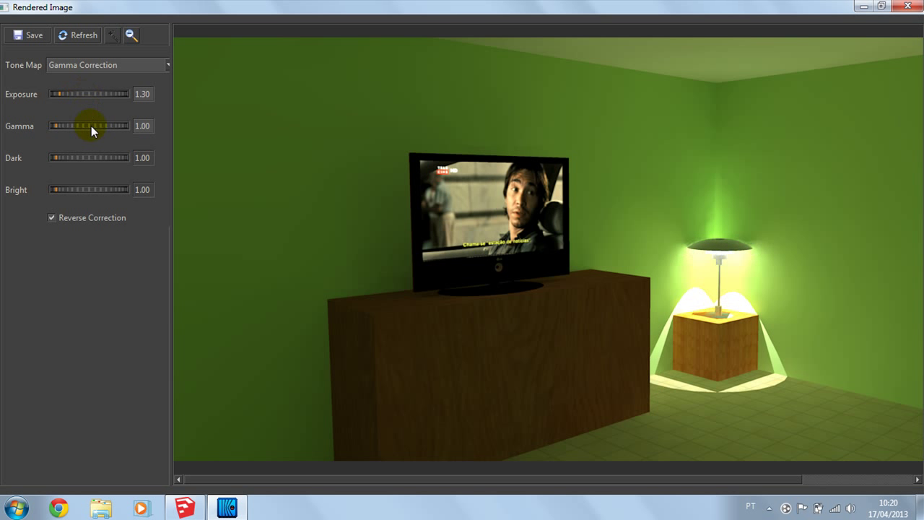
left_click(90, 126)
left_click(88, 126)
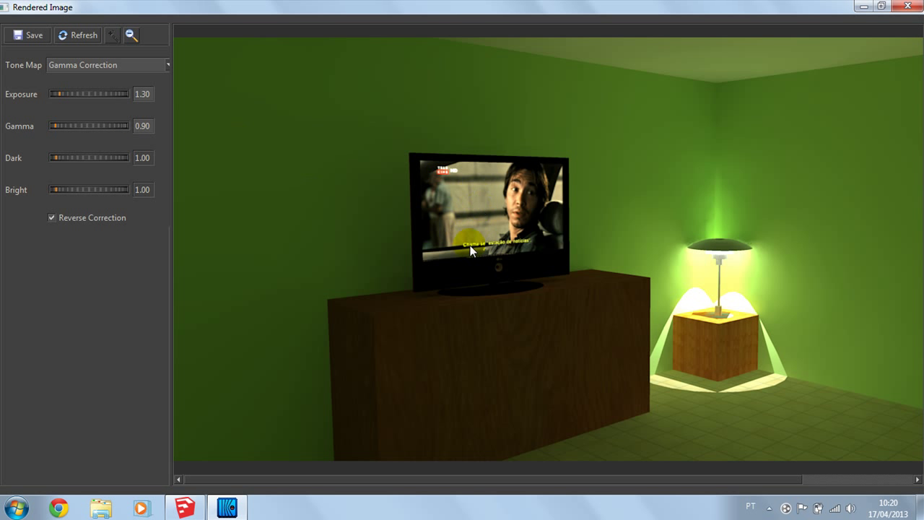
Save the image as the JPEG 'tv depois' and close the Rendered Image window
left_click(31, 40)
left_click(148, 194)
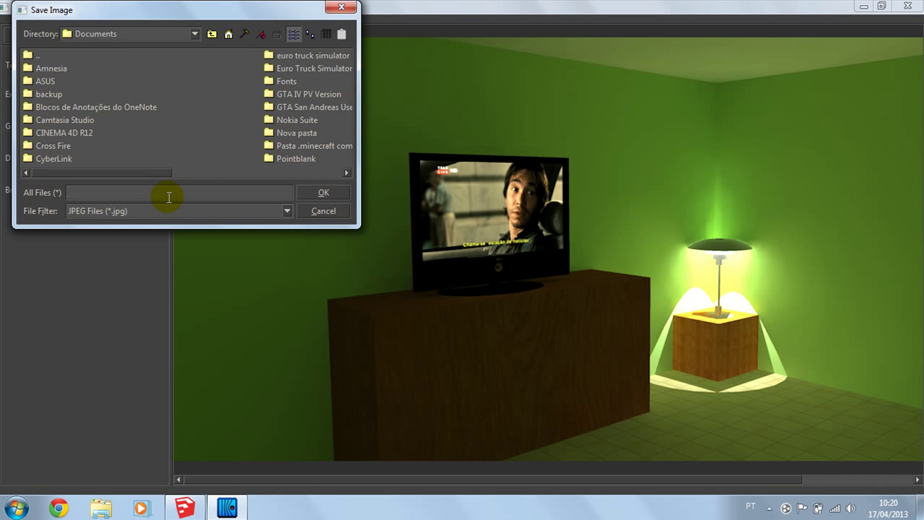
type("tv depois")
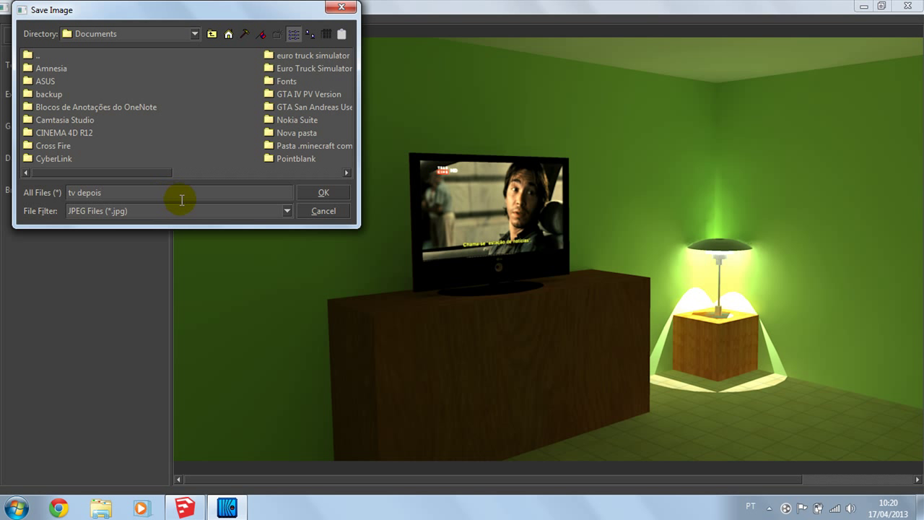
left_click(321, 193)
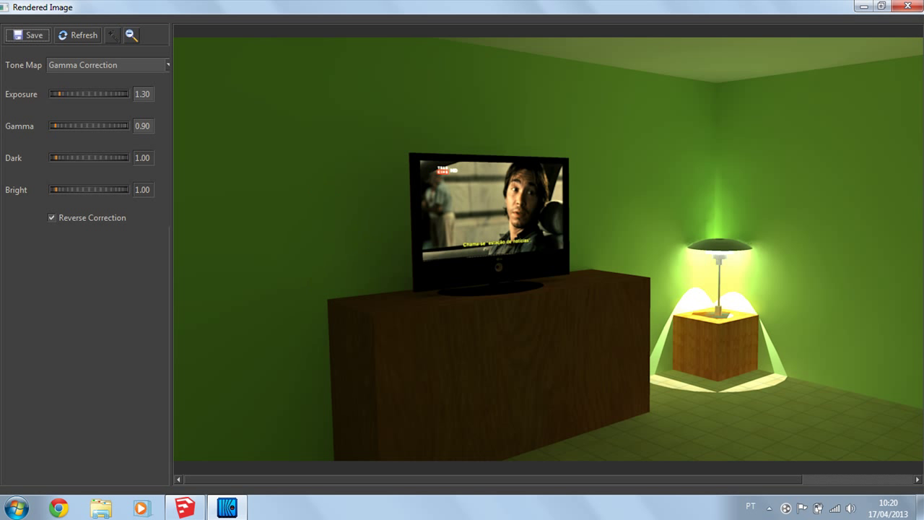
left_click(908, 5)
left_click(161, 186)
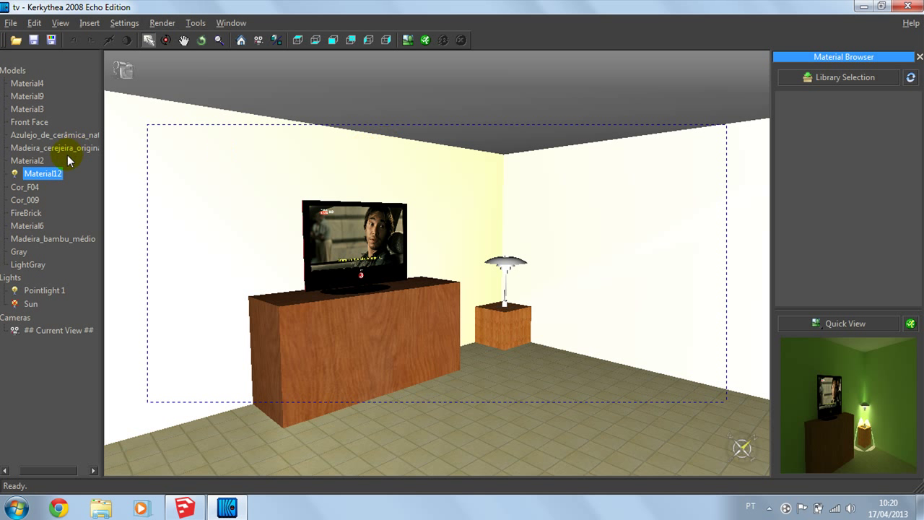
Clear the Self Luminance Radiance from the TV's Material12 and apply the change
left_click(55, 176)
right_click(55, 176)
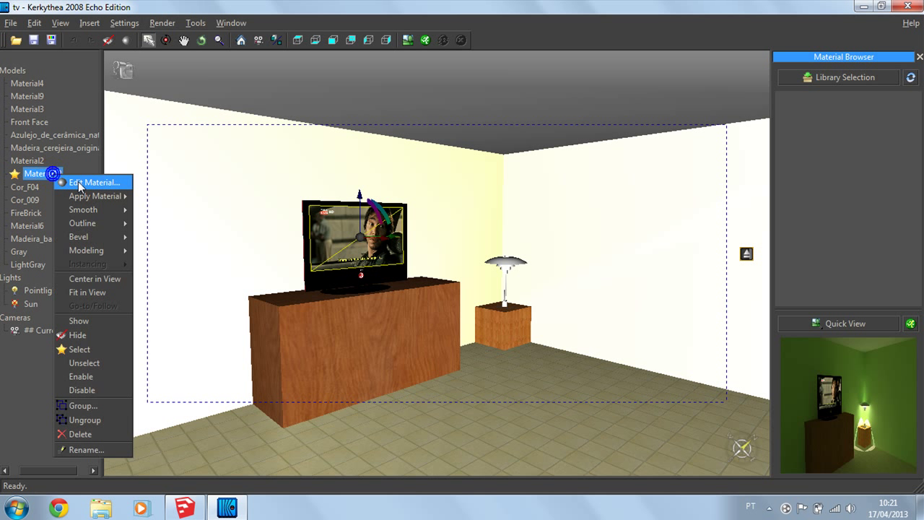
left_click(72, 181)
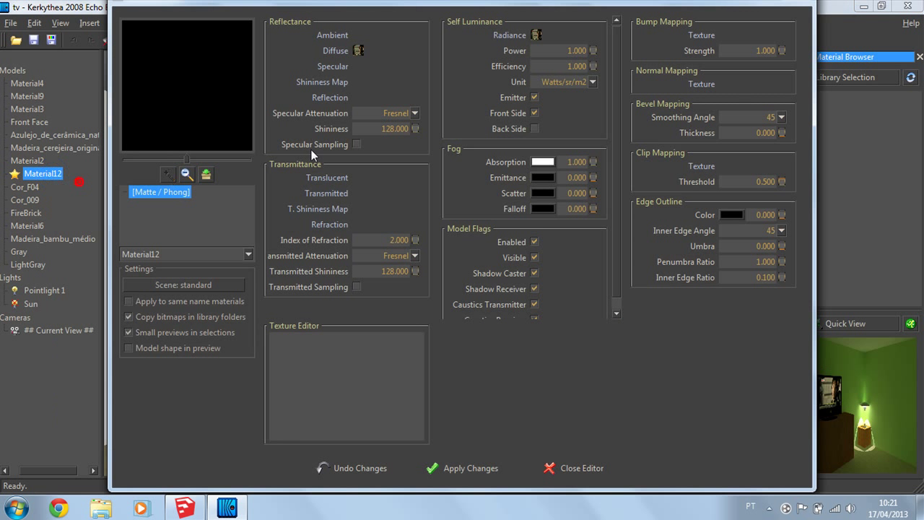
left_click(540, 38)
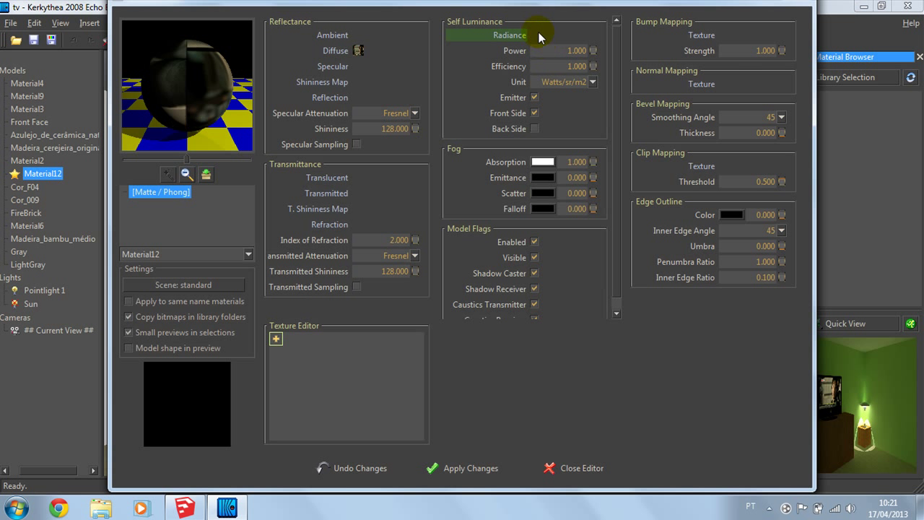
left_click(473, 468)
left_click(570, 468)
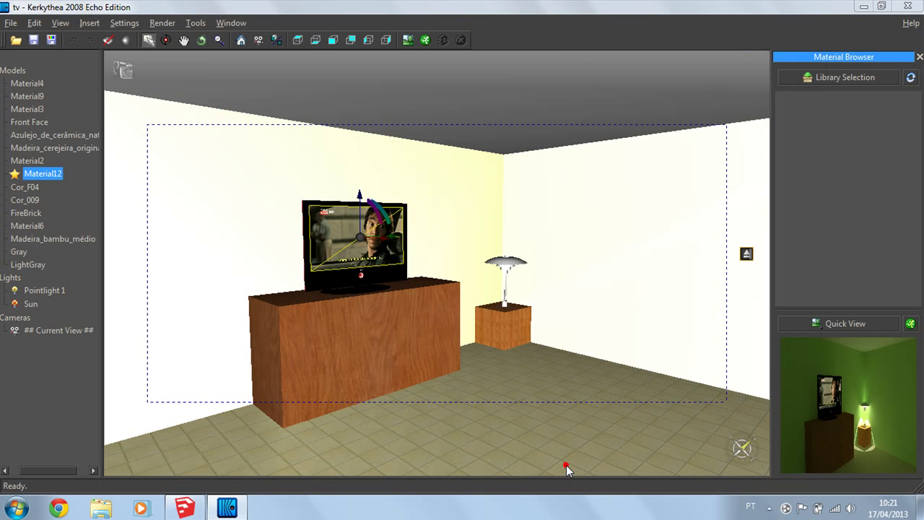
Start a new render of the scene and open the resulting rendered image
left_click(426, 41)
left_click(473, 230)
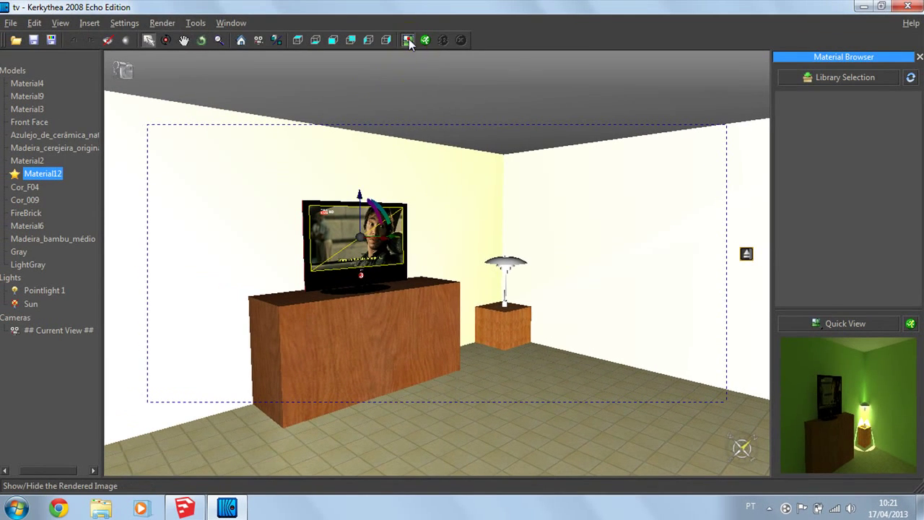
left_click(408, 39)
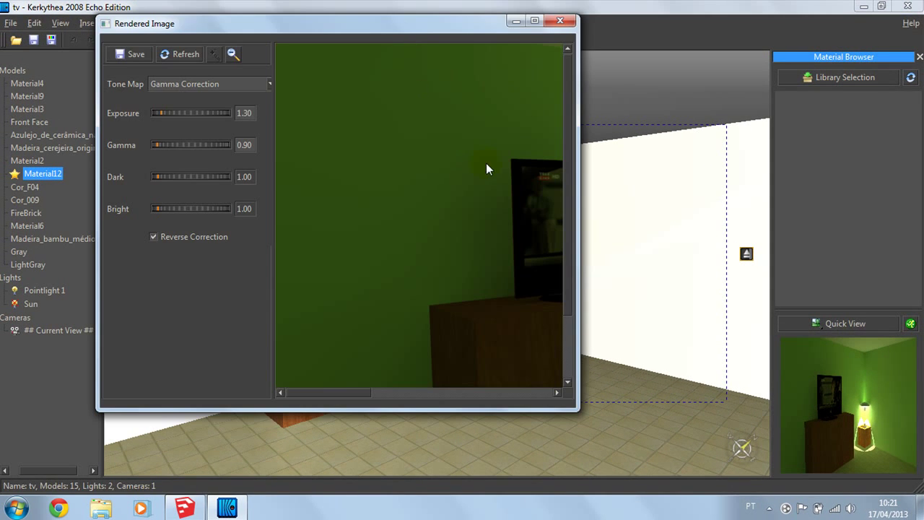
Maximize the Rendered Image window to view the new render full-size, briefly checking the system tray
left_click(535, 21)
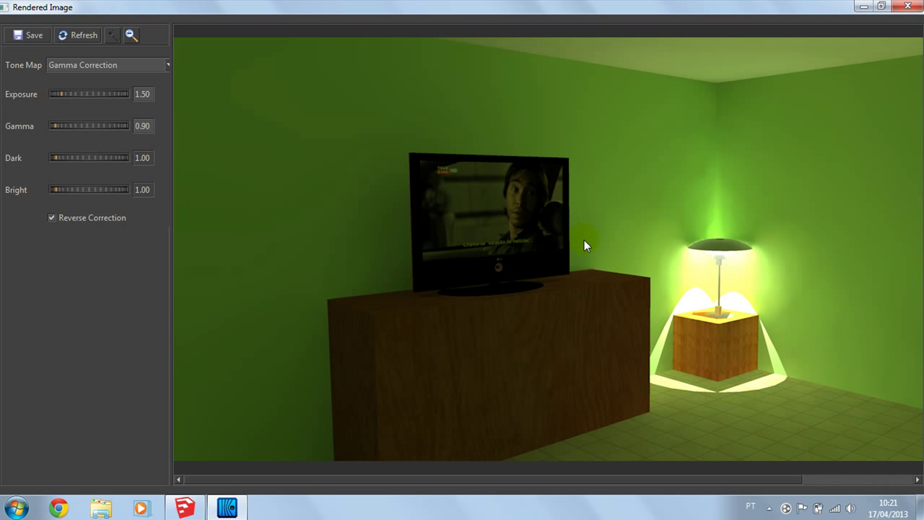
left_click(769, 508)
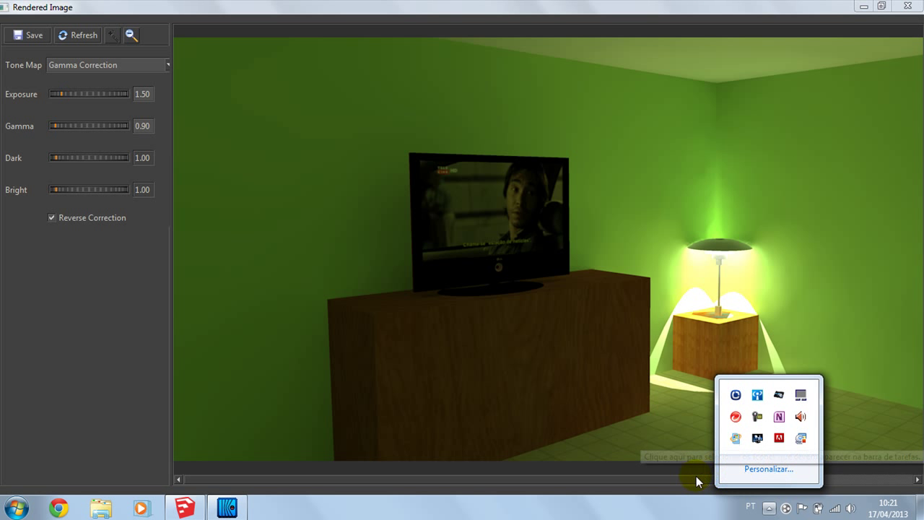
left_click(689, 509)
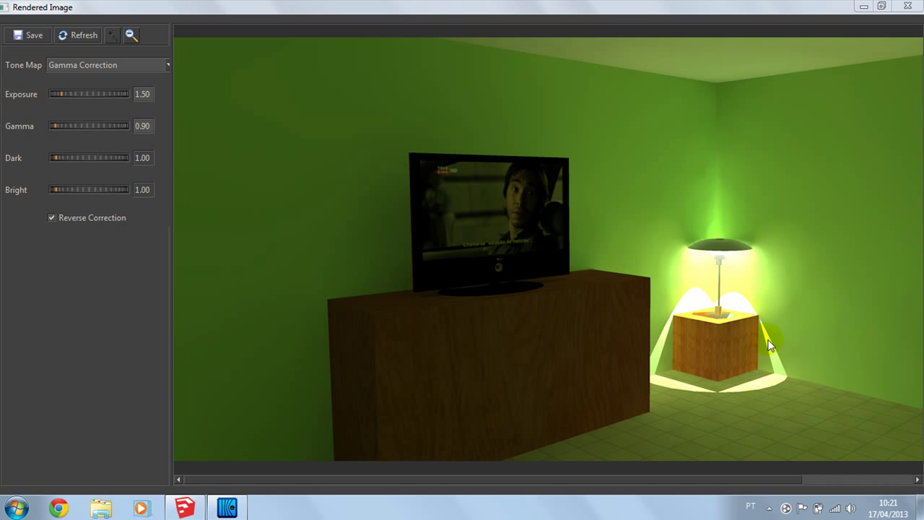